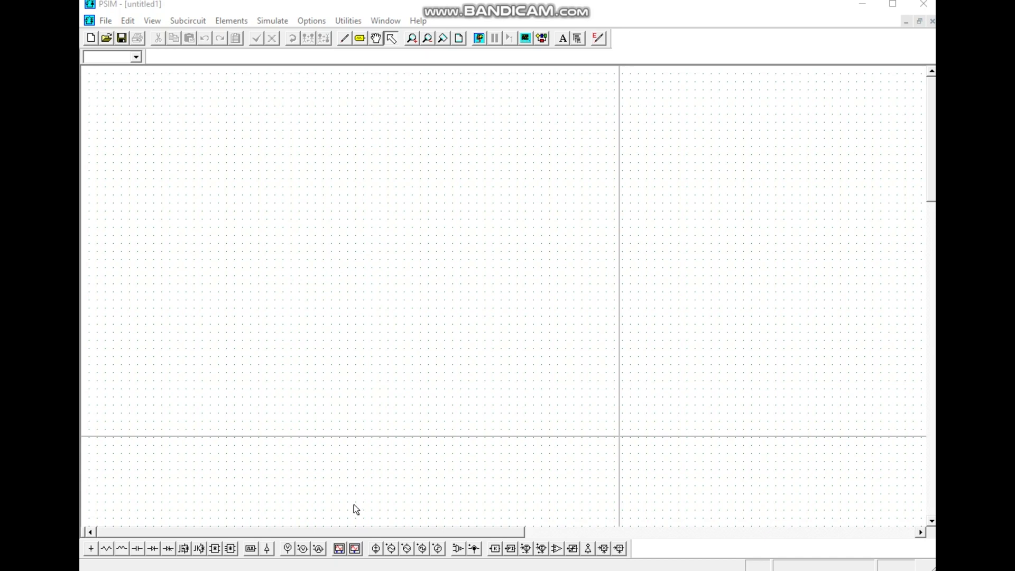
Select the sinusoidal voltage source from the bottom element toolbar.
click(391, 549)
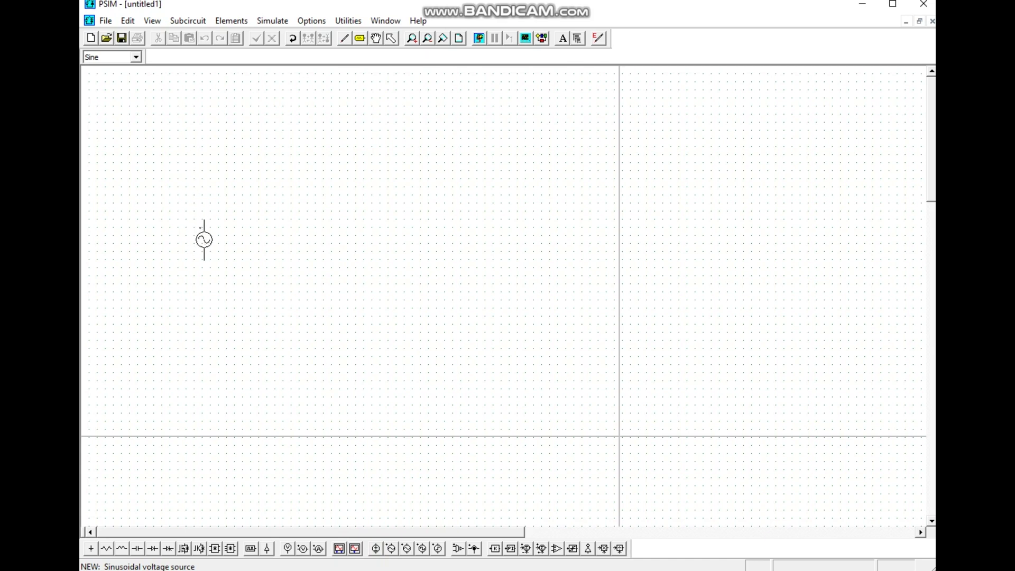
Place the sine source at left, a row of resistor, inductor and capacitor above, and a current probe below.
click(204, 240)
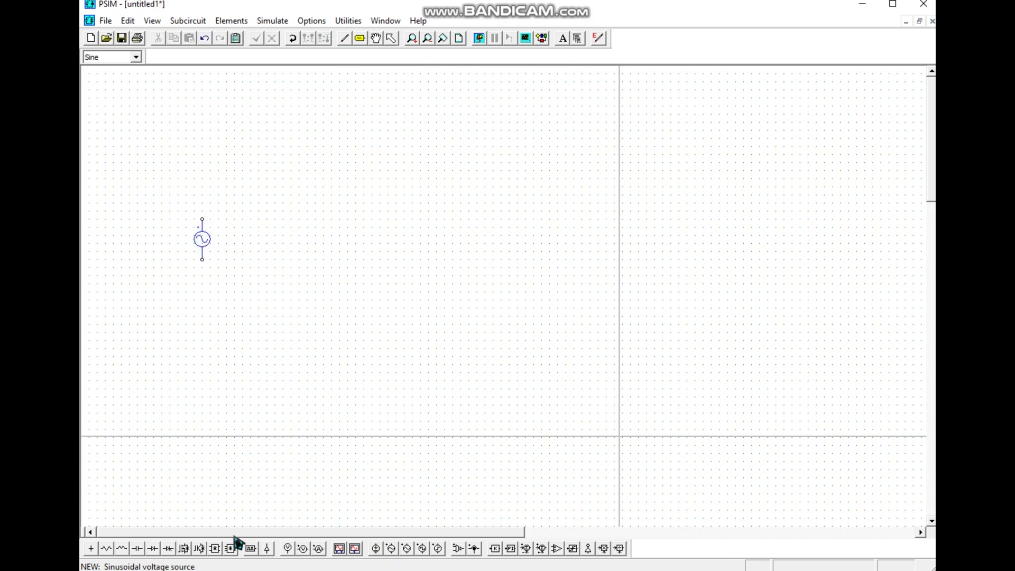
click(107, 549)
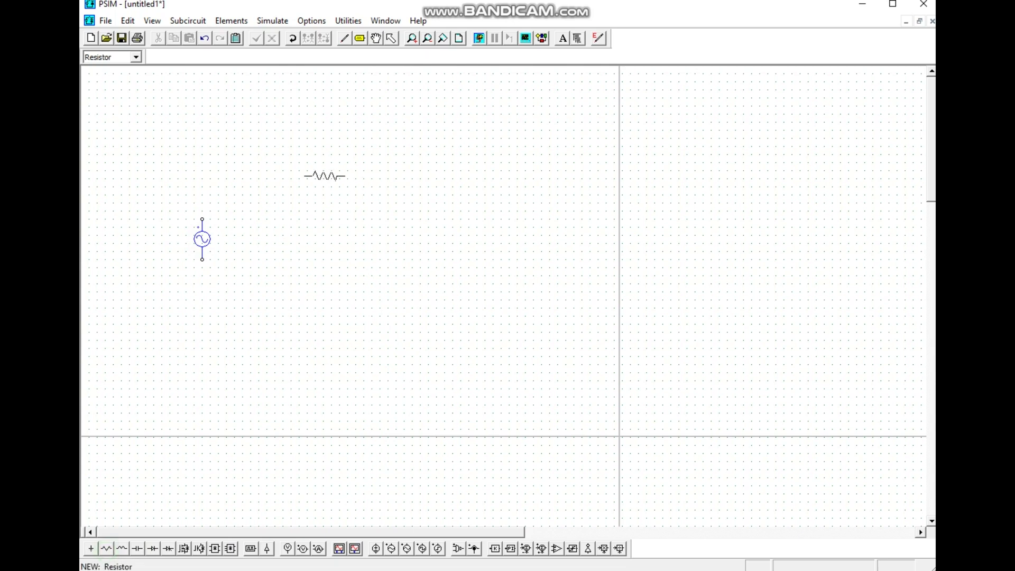
click(271, 178)
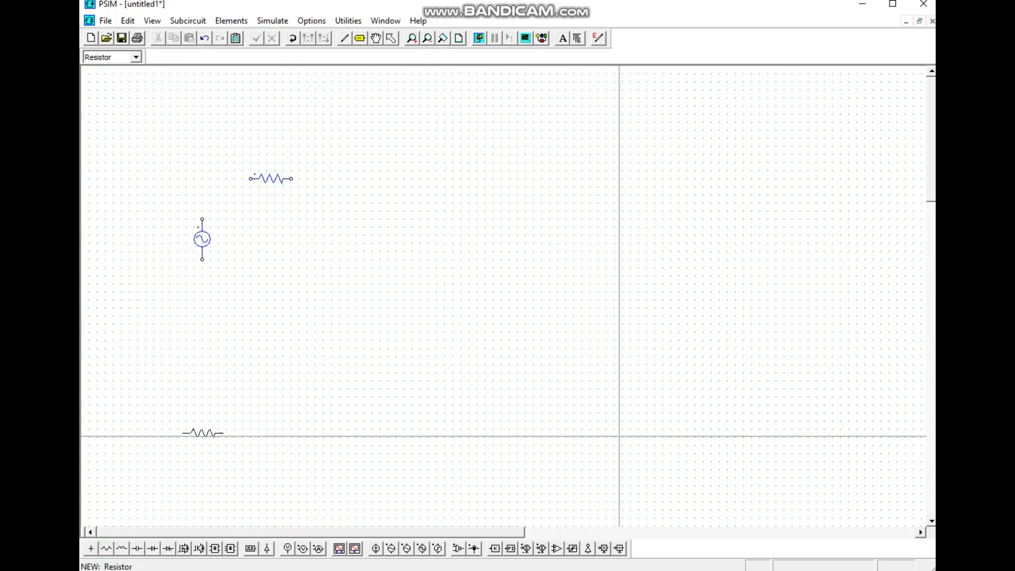
click(122, 549)
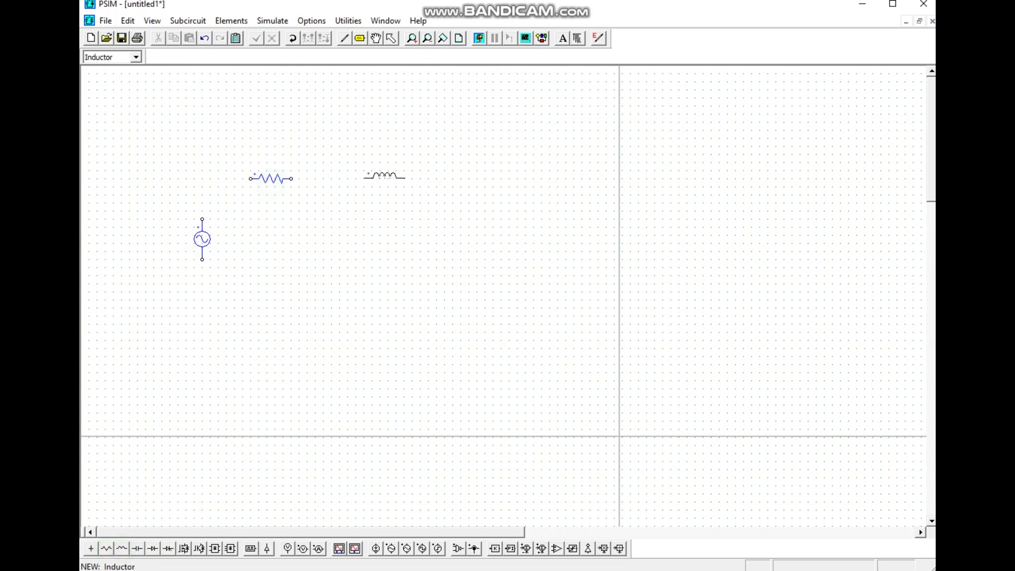
click(375, 177)
click(137, 550)
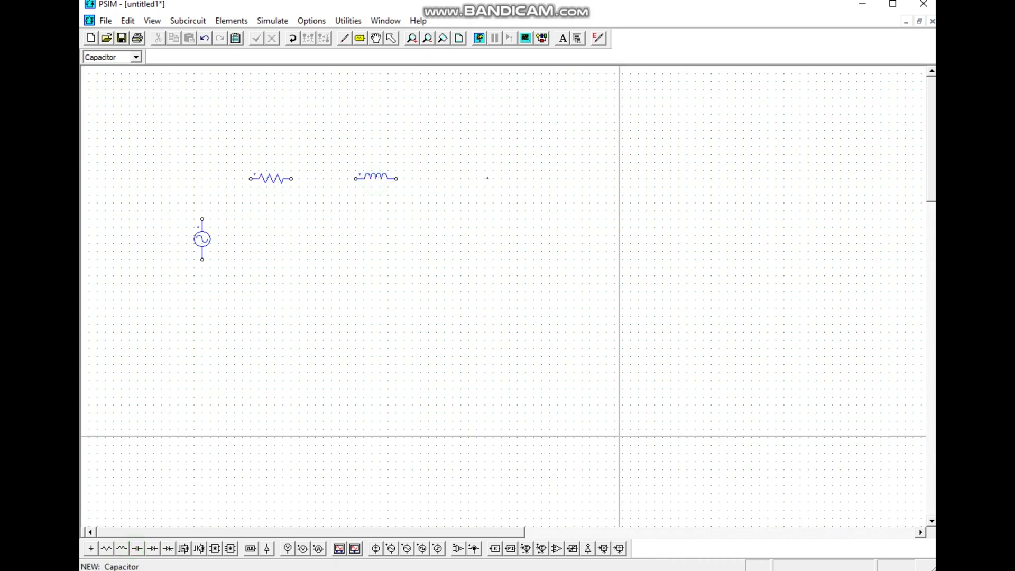
click(489, 179)
click(319, 549)
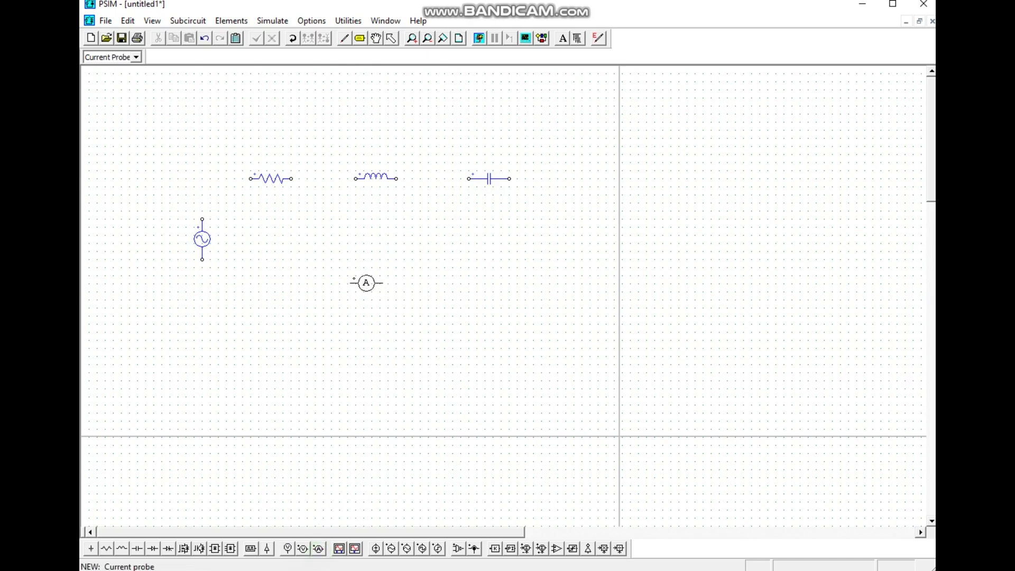
click(364, 284)
click(344, 38)
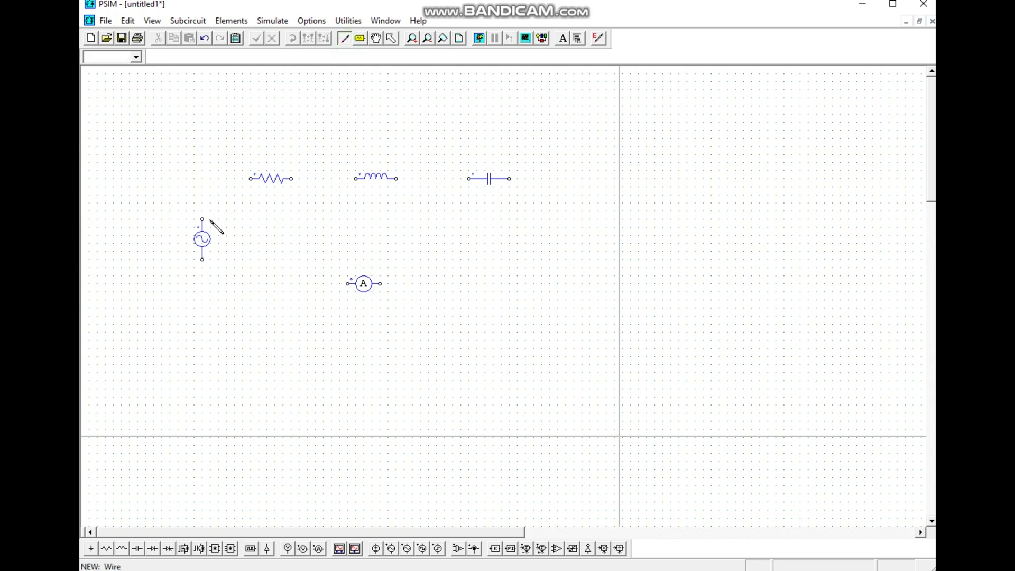
Wire source to resistor, resistor to inductor, capacitor to current probe, and probe back to source.
mouse_move(202, 219)
mouse_down()
mouse_move(214, 190)
mouse_move(260, 178)
mouse_up()
mouse_move(294, 180)
mouse_down()
mouse_move(471, 181)
mouse_move(565, 229)
mouse_move(569, 301)
mouse_move(542, 284)
mouse_up()
drag(383, 285, 542, 284)
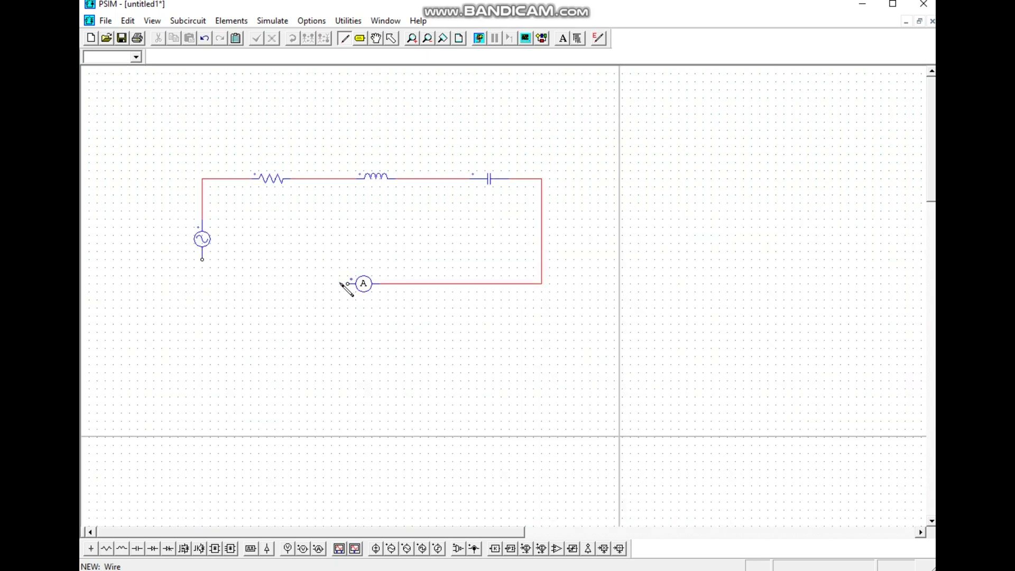
drag(353, 285, 204, 263)
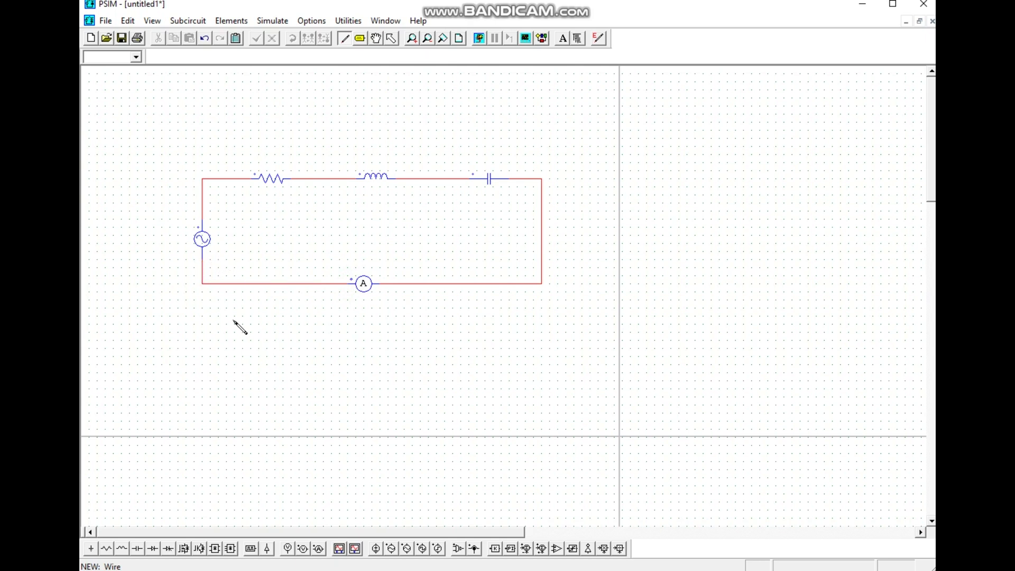
Place a ground symbol under the bottom wire and wire it up to that wire.
click(91, 549)
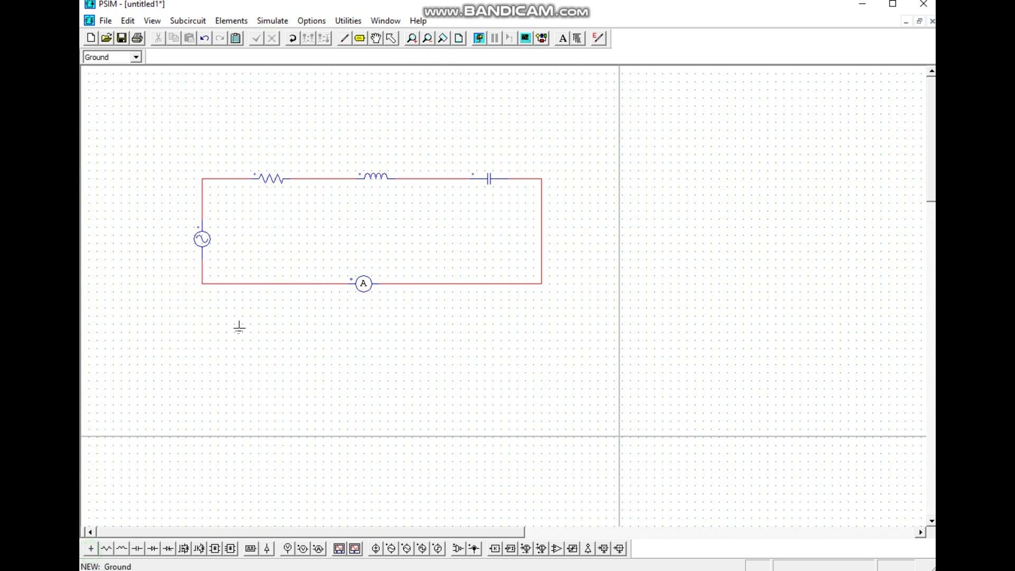
click(251, 300)
click(343, 37)
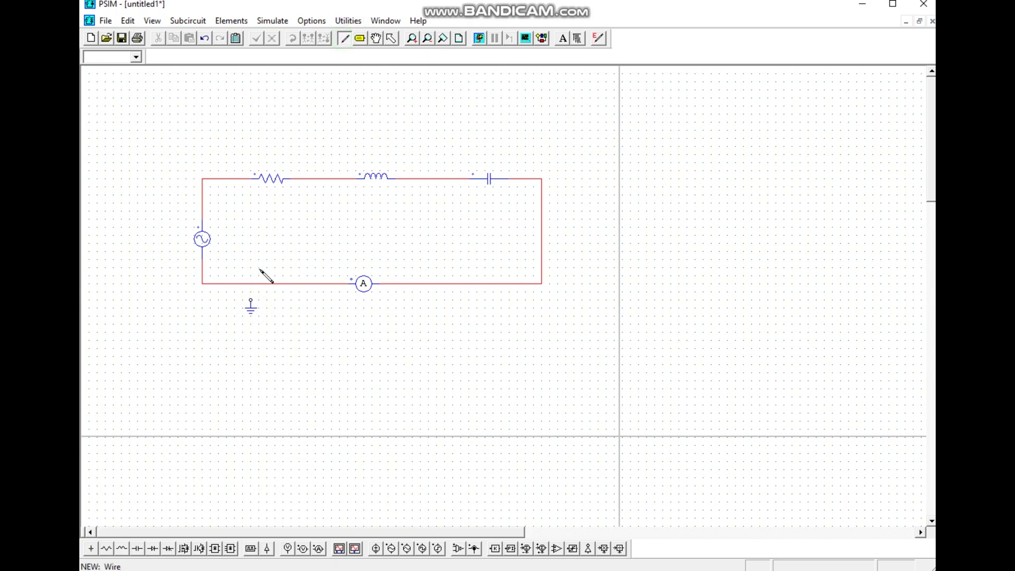
drag(250, 282, 252, 299)
Place three voltage probes above the resistor, inductor and capacitor.
click(287, 550)
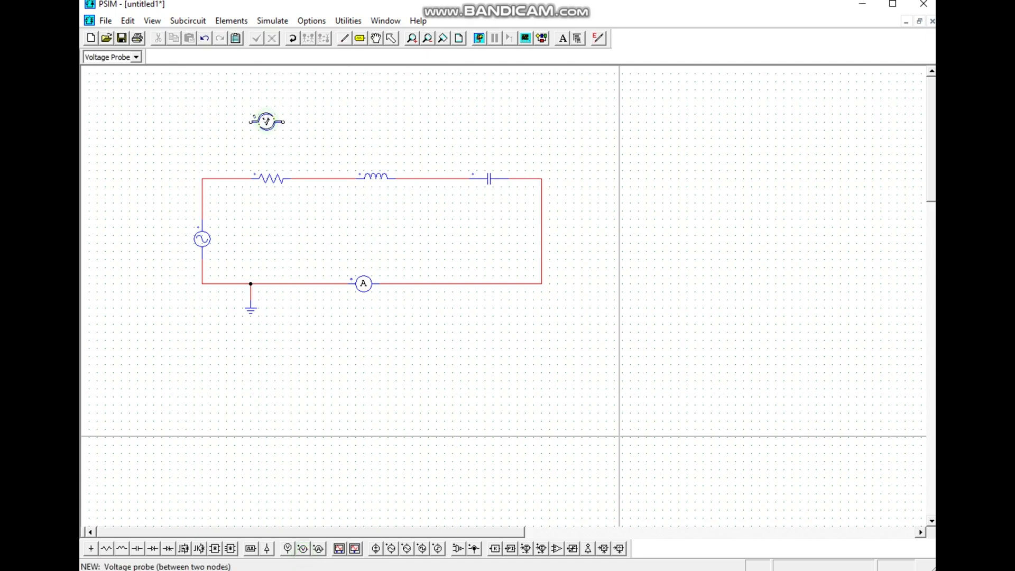
click(267, 122)
click(372, 122)
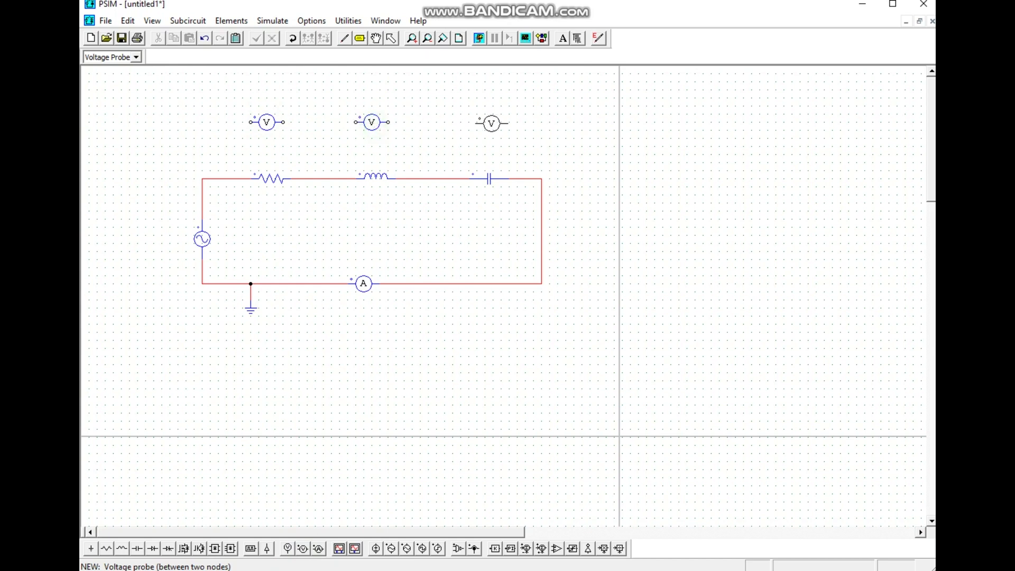
click(493, 122)
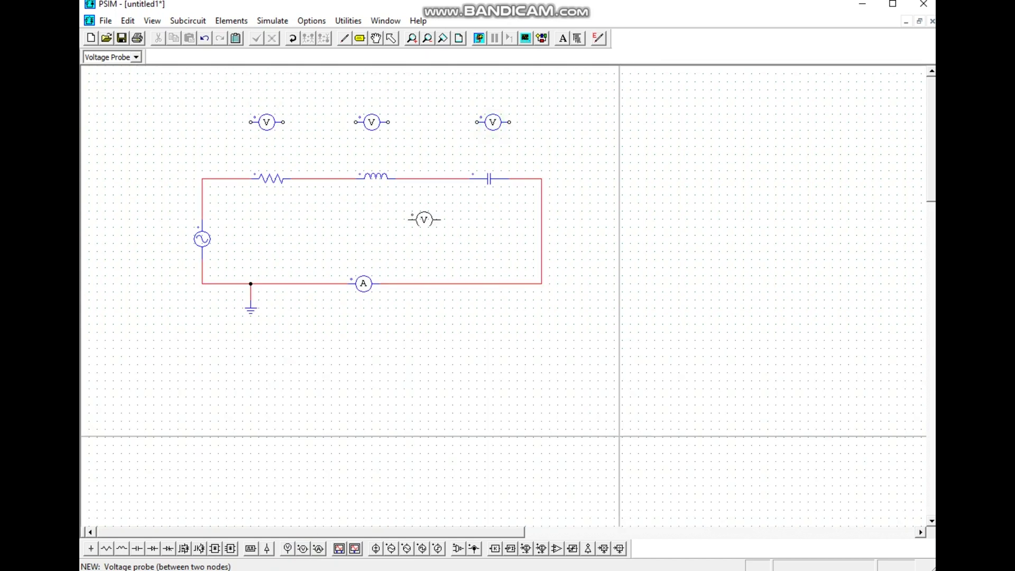
Wire each voltage probe's two terminals across its resistor, inductor or capacitor.
click(344, 38)
drag(251, 122, 226, 179)
drag(284, 121, 307, 179)
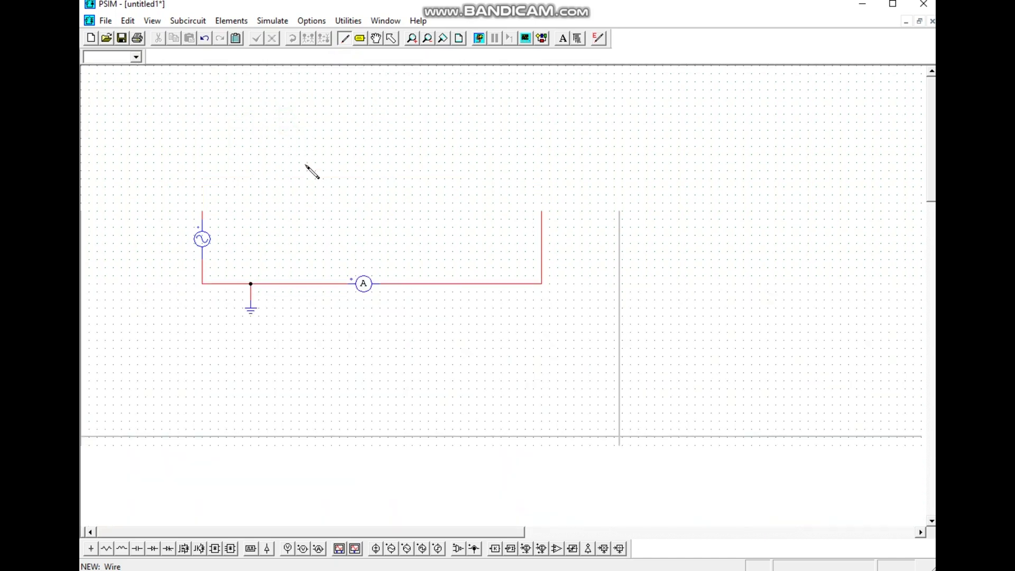
drag(355, 122, 331, 179)
mouse_move(389, 122)
mouse_down()
mouse_move(421, 157)
mouse_move(420, 178)
mouse_up()
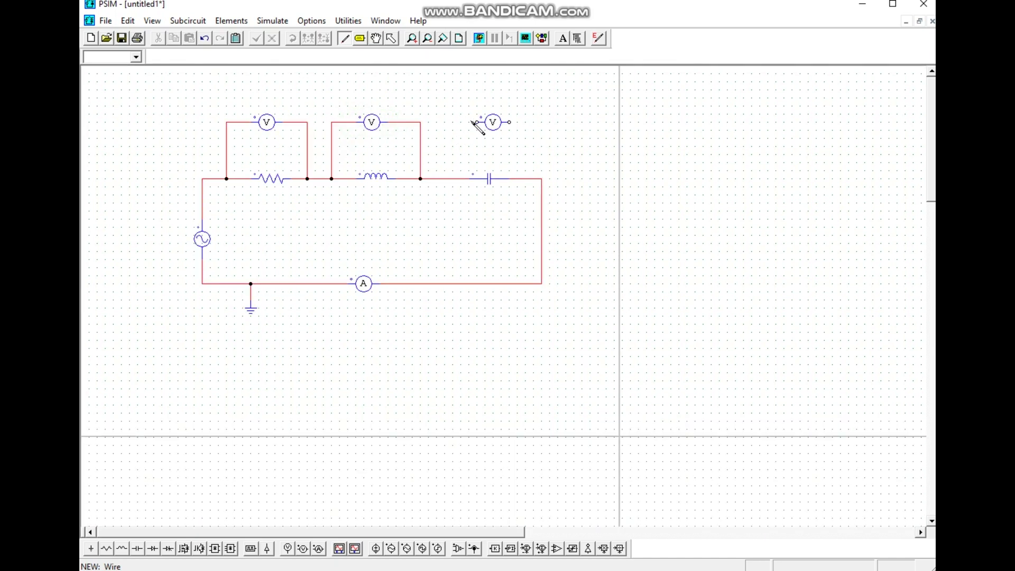
drag(477, 123, 445, 179)
drag(509, 122, 526, 179)
click(391, 39)
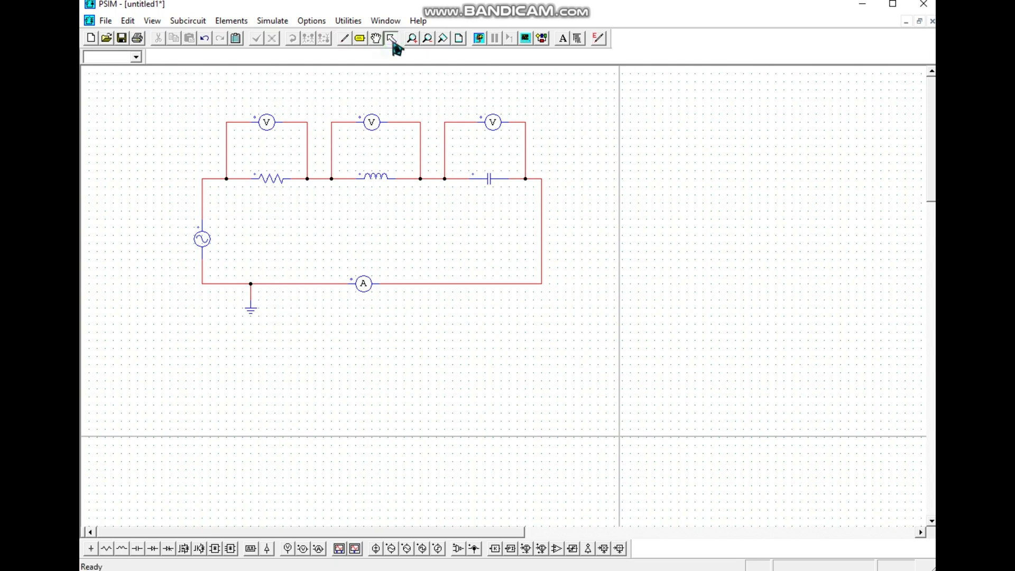
Display the source name V1, its 220 peak amplitude and 50 frequency on the schematic.
click(202, 239)
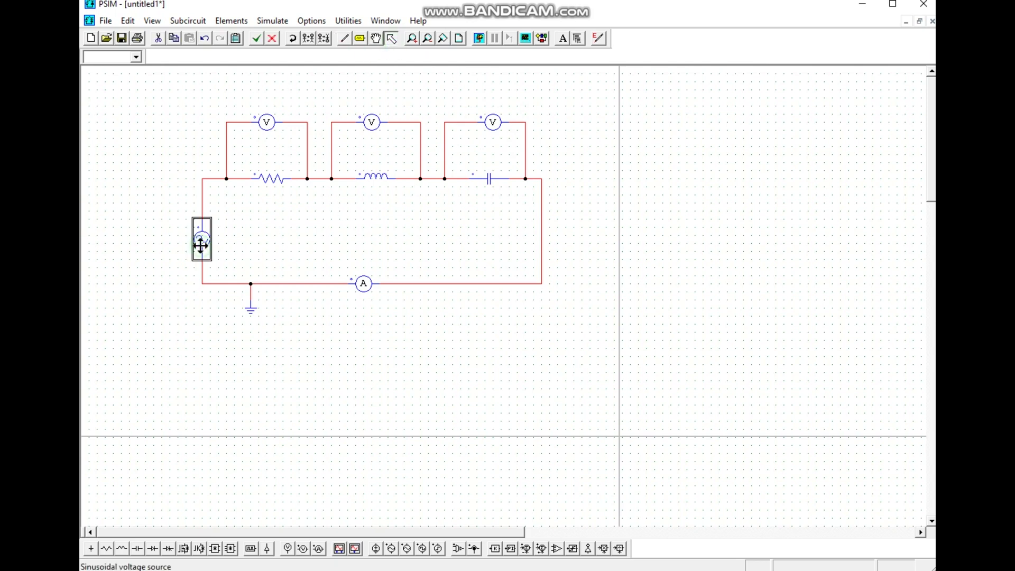
double_click(202, 239)
drag(230, 90, 690, 163)
click(688, 226)
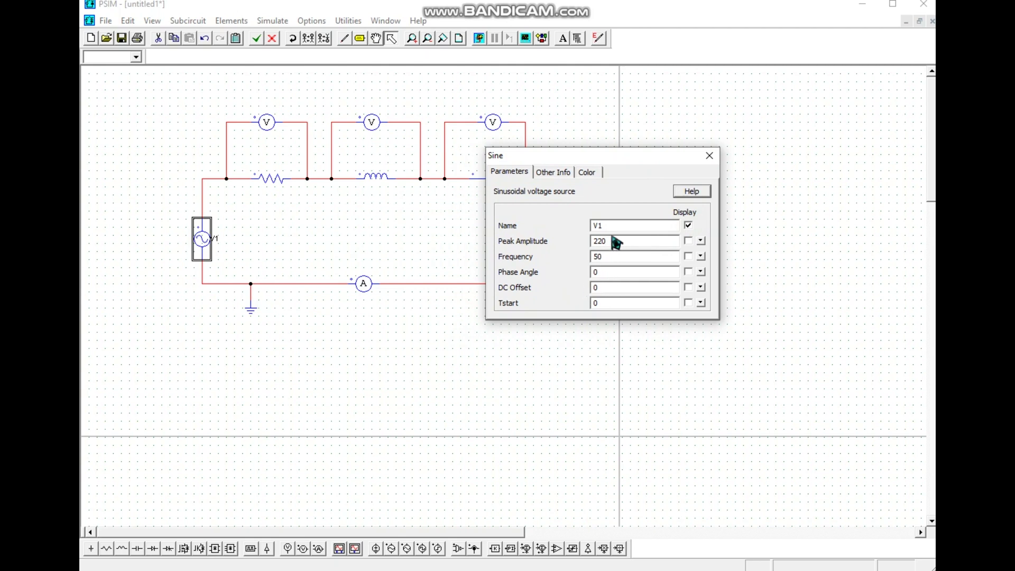
click(688, 241)
click(688, 257)
click(709, 156)
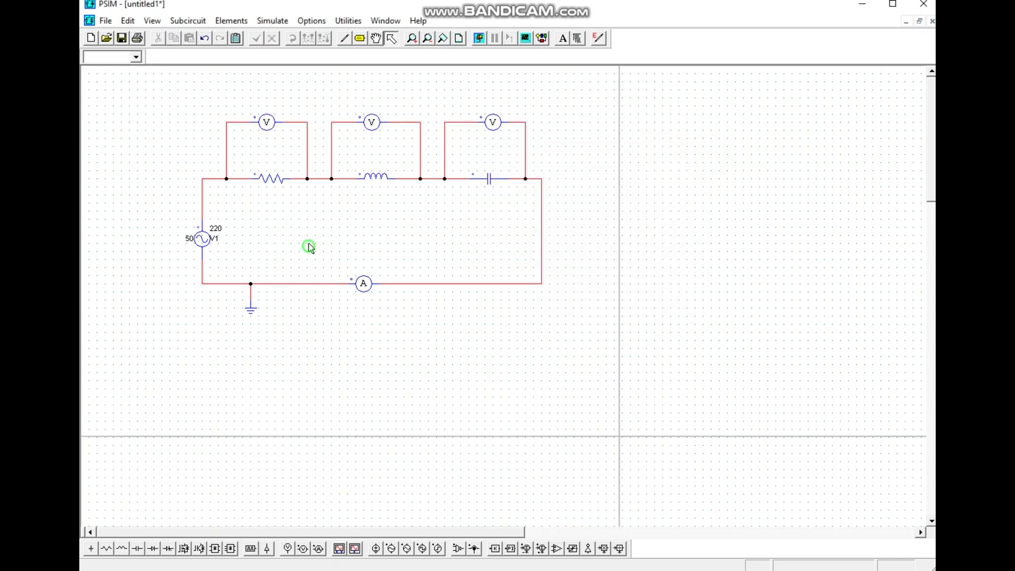
Show the resistor name R1 and select its resistance value for replacement.
double_click(272, 180)
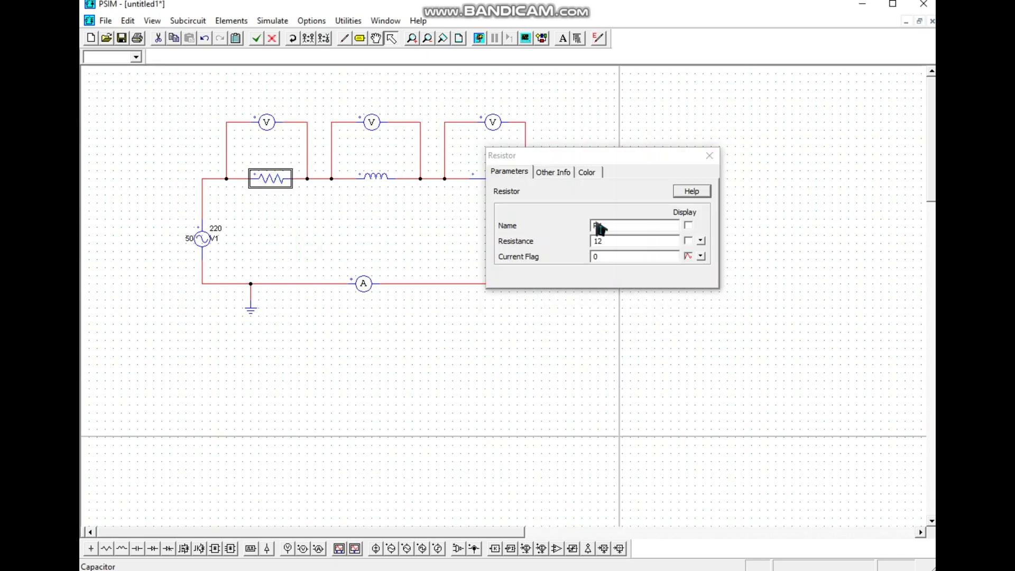
click(688, 225)
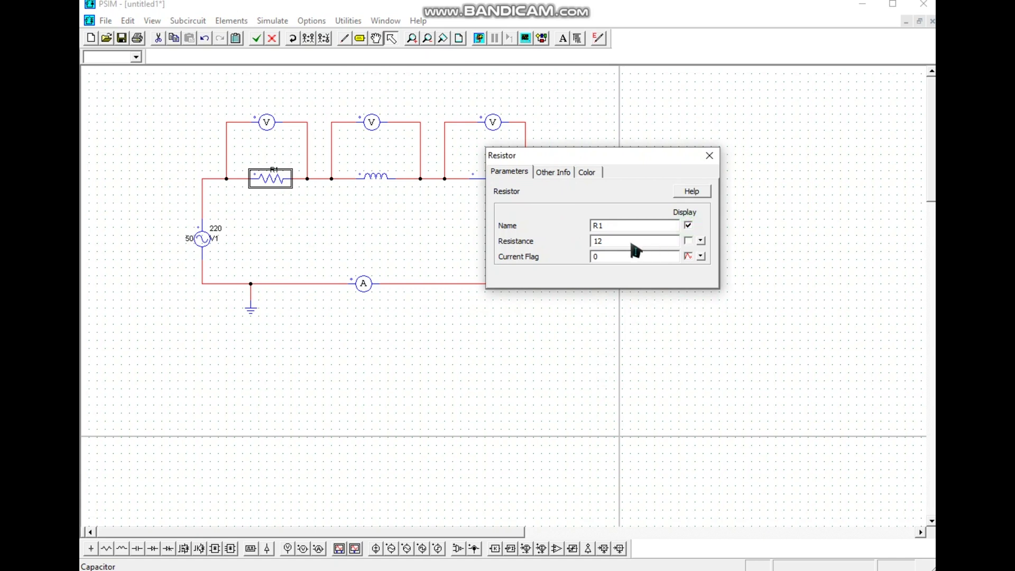
drag(602, 245, 599, 245)
Show the resistance value and the first probe's name VP1 on the schematic.
click(688, 241)
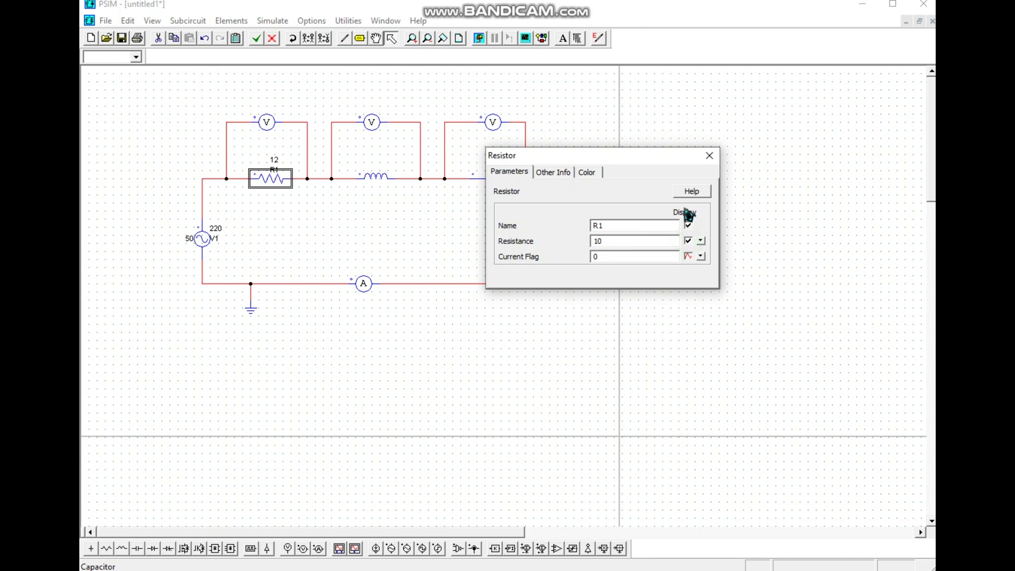
click(710, 158)
double_click(263, 120)
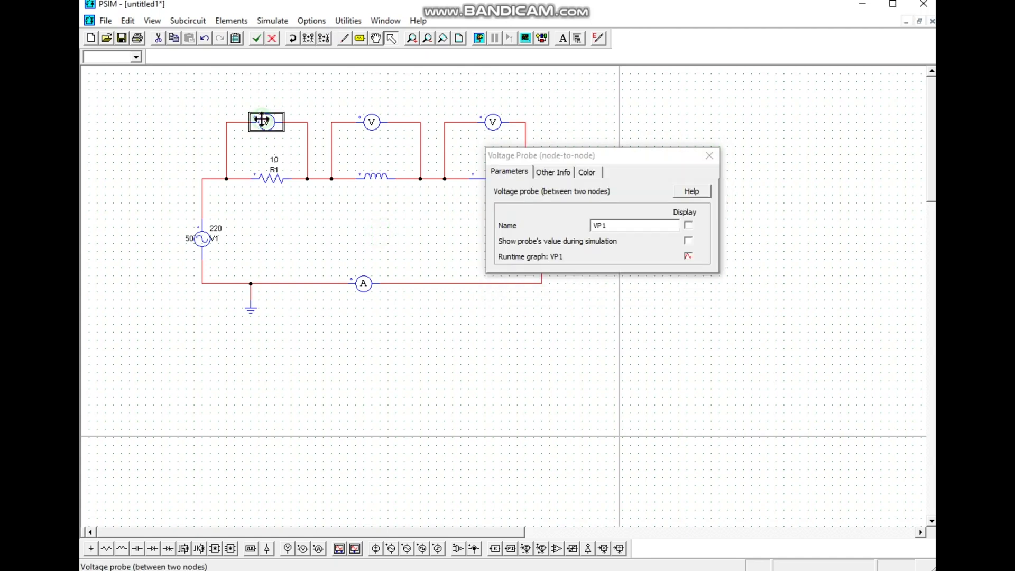
click(688, 226)
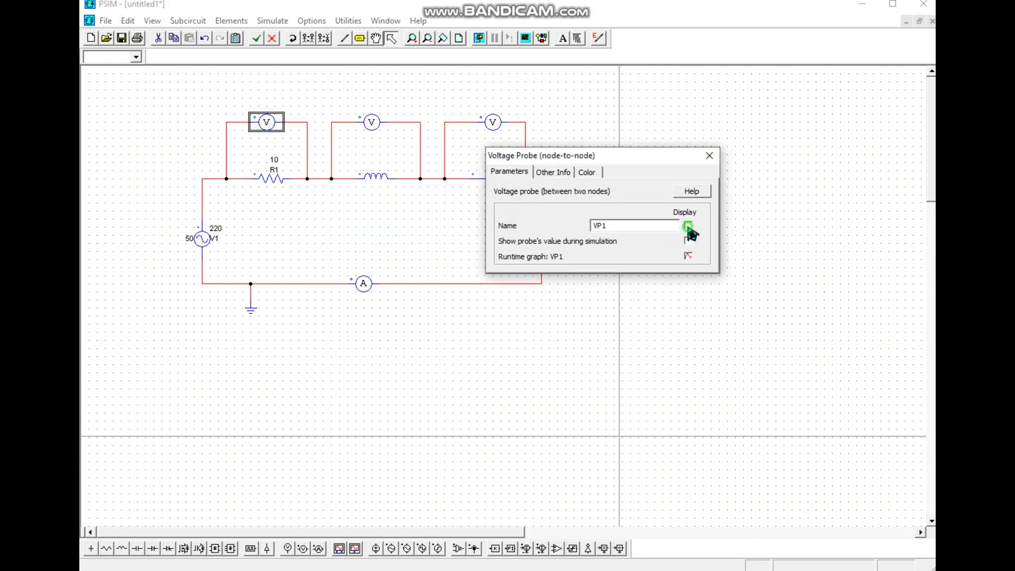
click(710, 156)
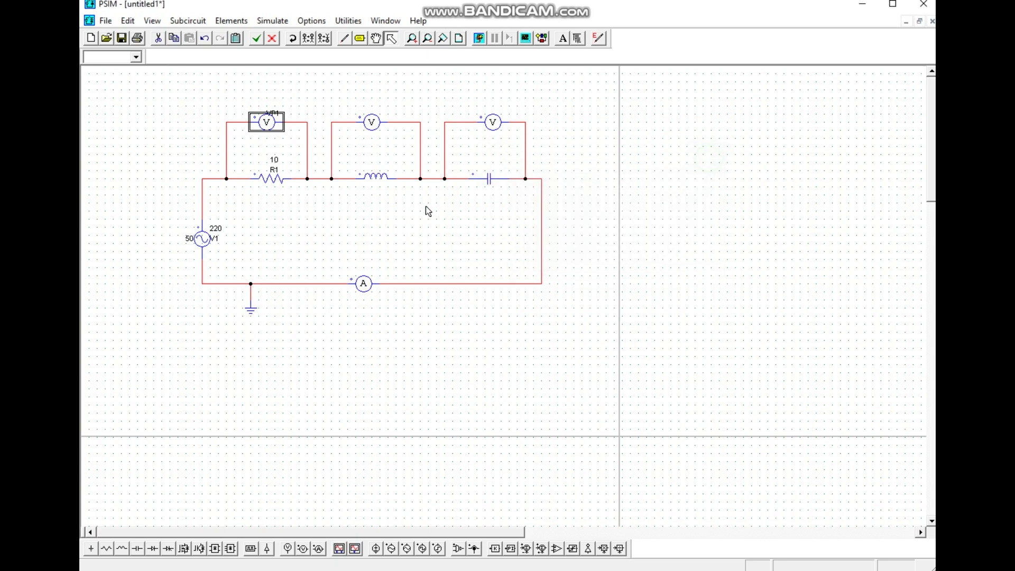
Set the inductor to 10mH and display its name L1 and value.
double_click(370, 172)
double_click(602, 240)
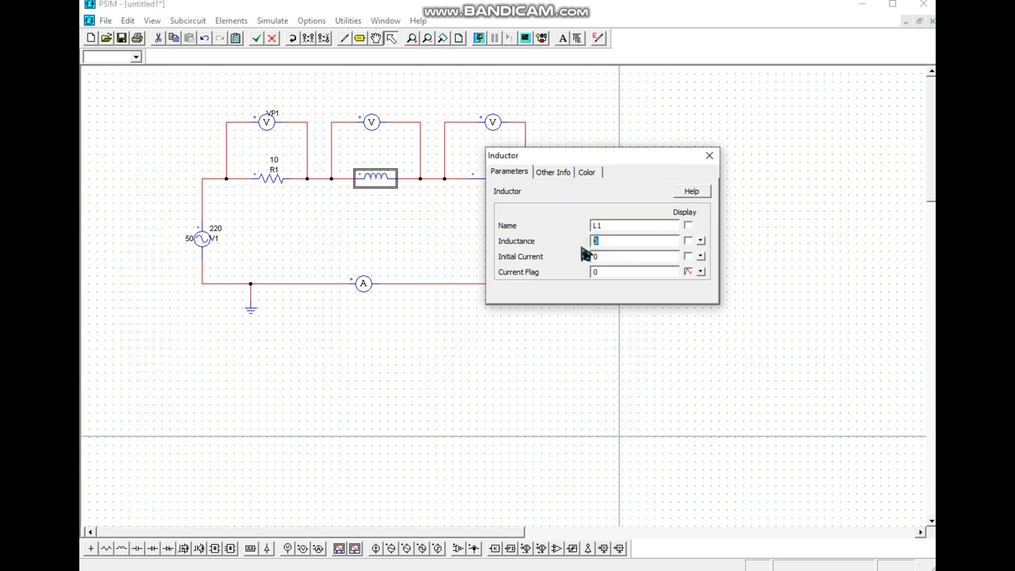
text(1)
text(0mH)
click(688, 225)
click(688, 240)
click(710, 155)
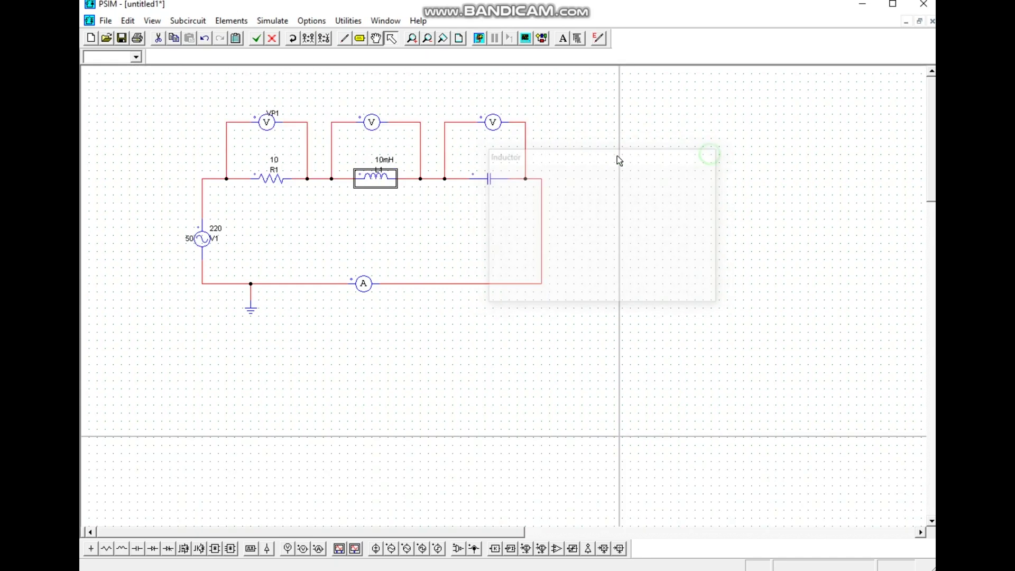
Set capacitor C1 to 20uf and display its name and value.
double_click(479, 179)
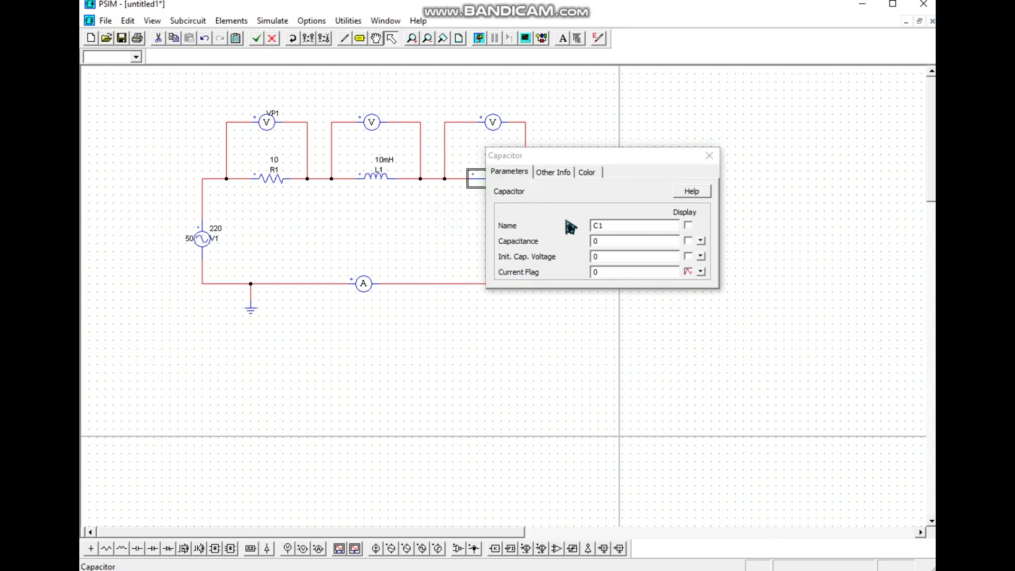
double_click(595, 243)
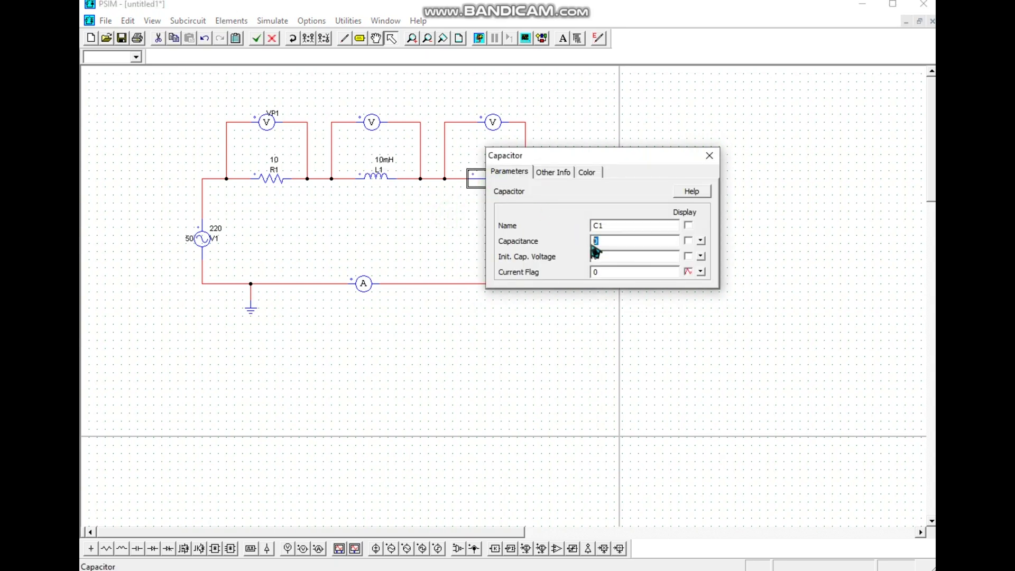
text(20uf)
click(688, 225)
click(688, 241)
click(710, 156)
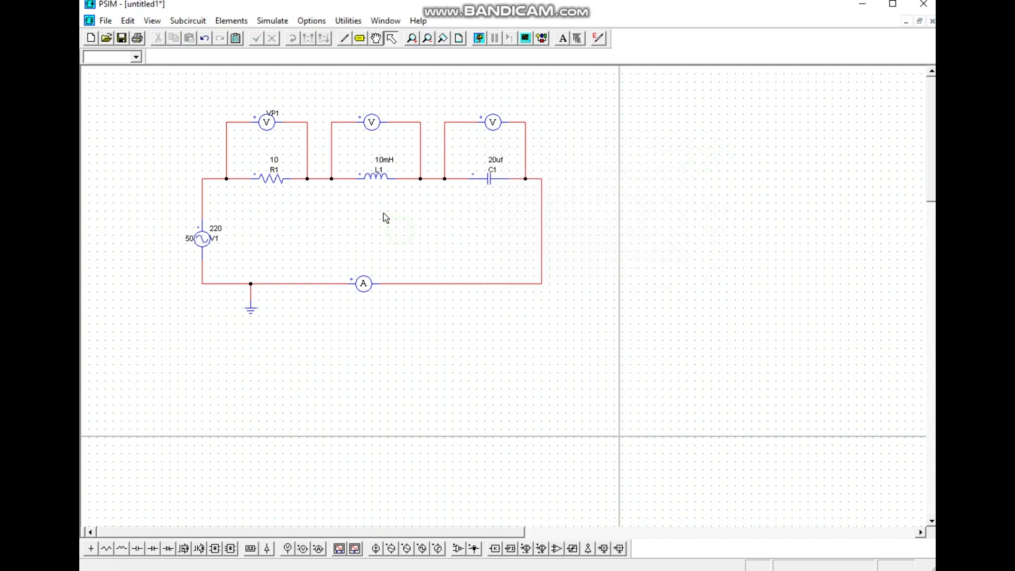
Display the probe names VP2 and VP3 on the schematic.
double_click(372, 122)
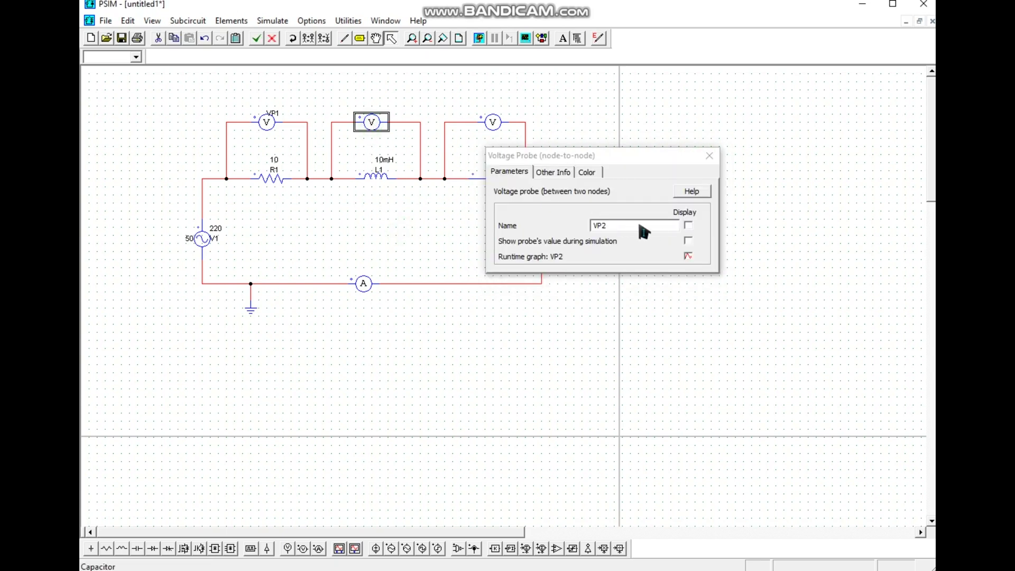
click(688, 225)
click(709, 155)
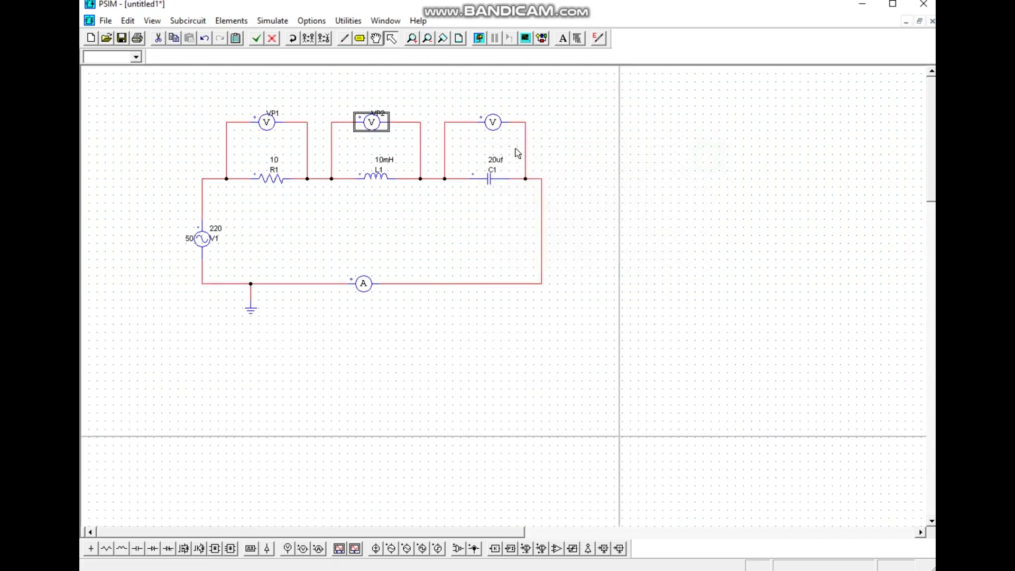
click(505, 132)
double_click(505, 132)
click(689, 225)
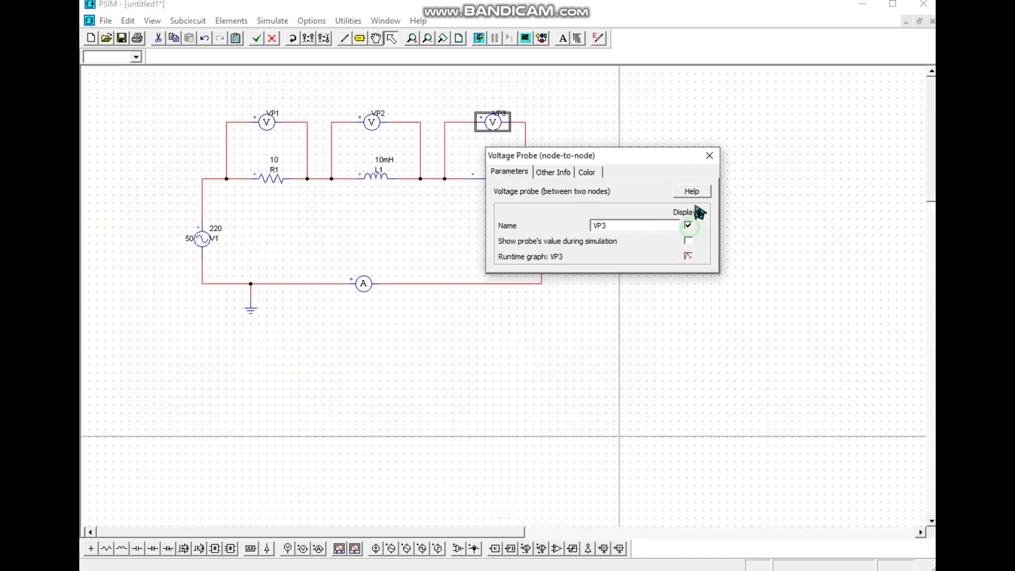
click(710, 159)
click(475, 360)
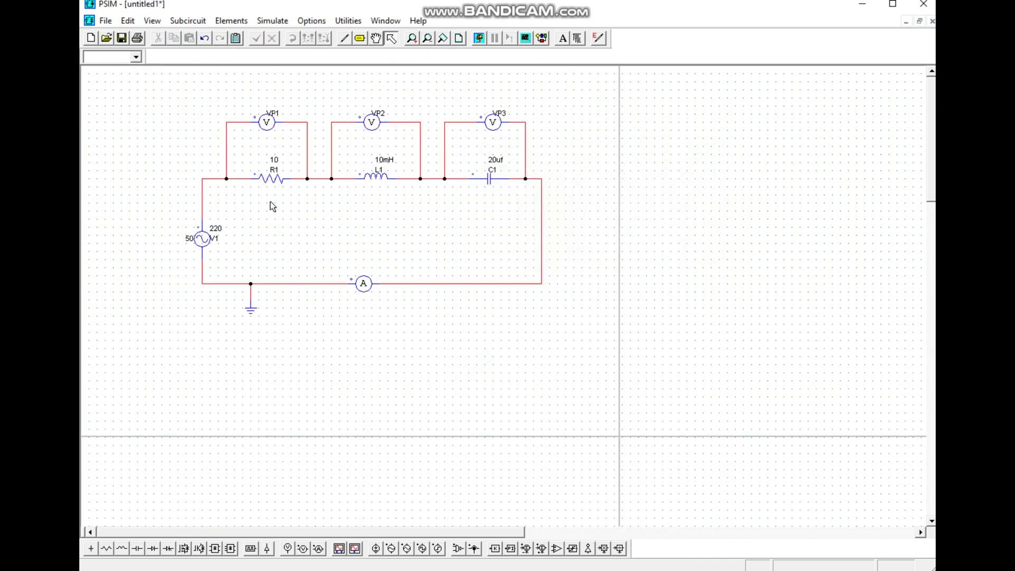
click(106, 22)
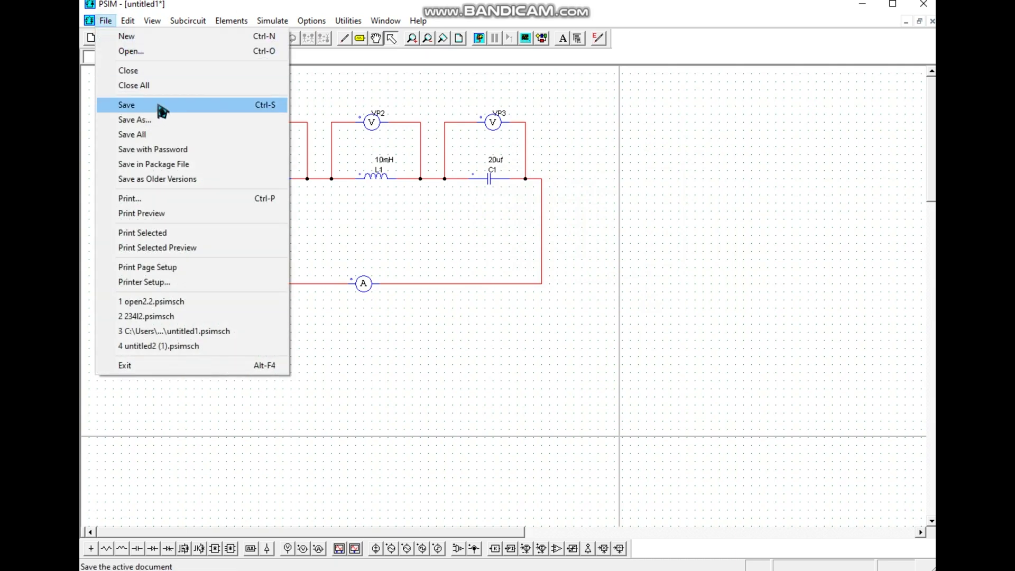
Save the schematic as 'rlc series' on drive G:.
click(162, 119)
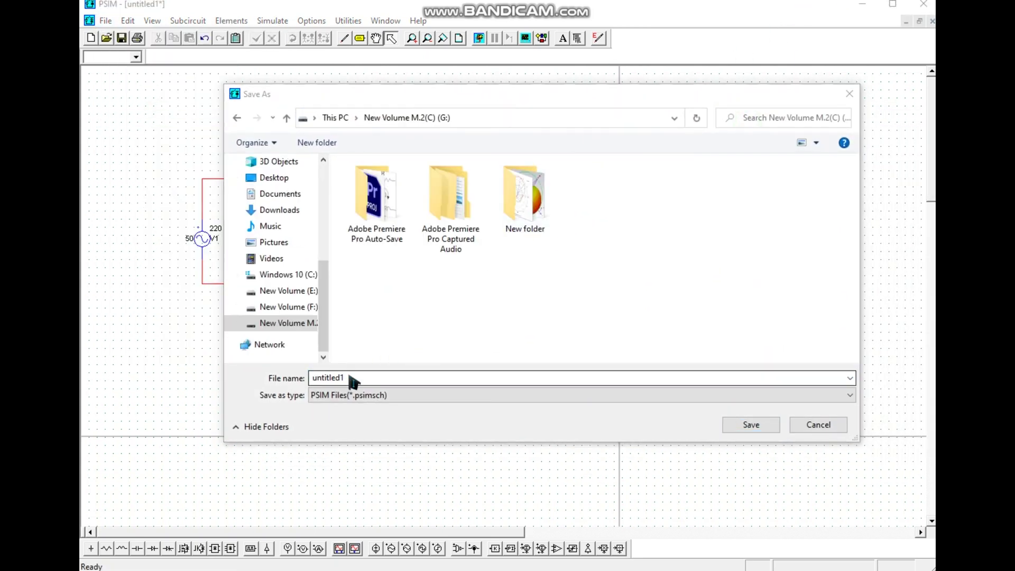
click(314, 384)
text(rlc seres)
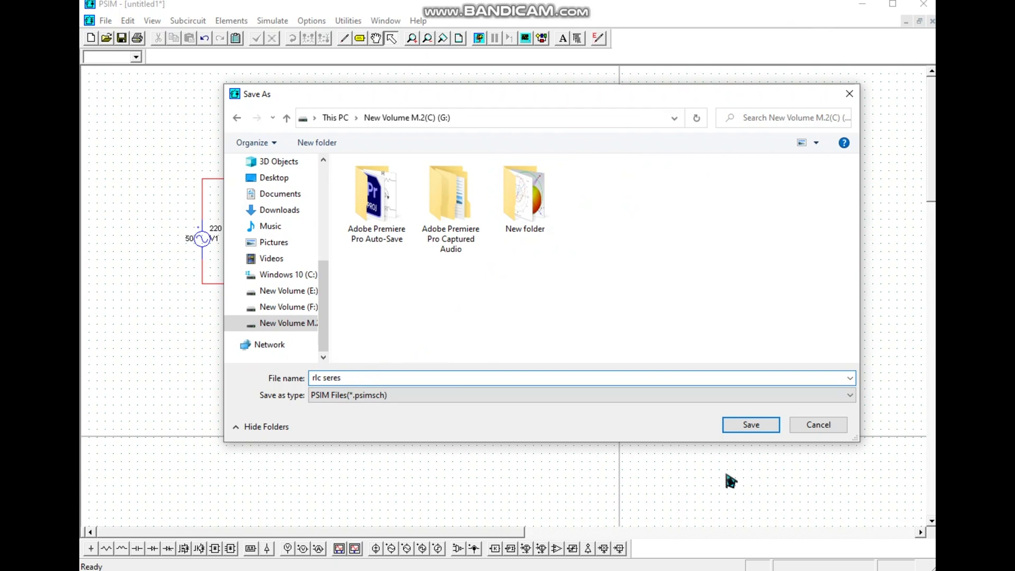
key(Left)
key(Left)
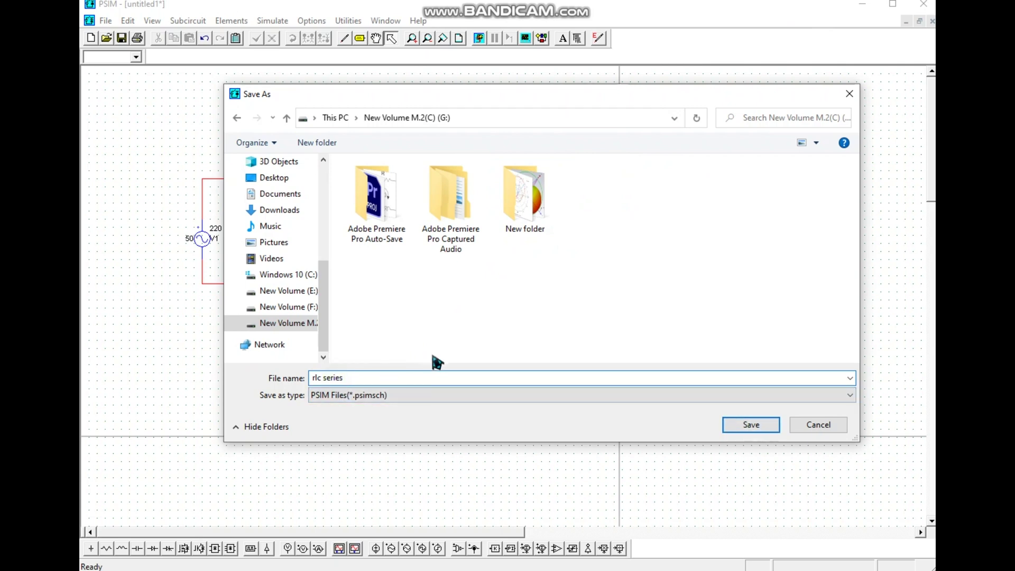
click(727, 426)
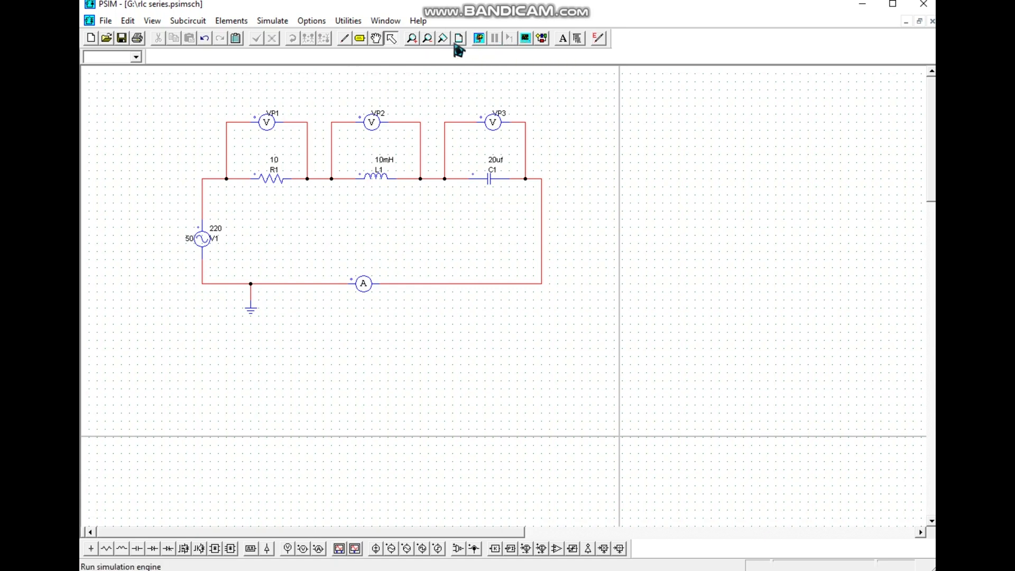
Add a simulation control (1E-005 time step, 0.01 total time) and run the simulation.
click(282, 22)
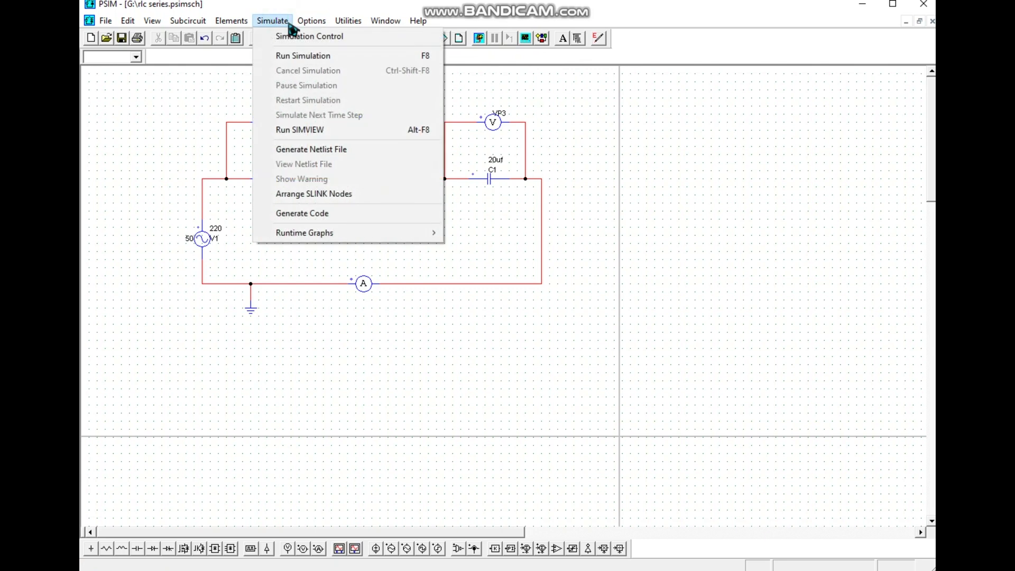
click(278, 36)
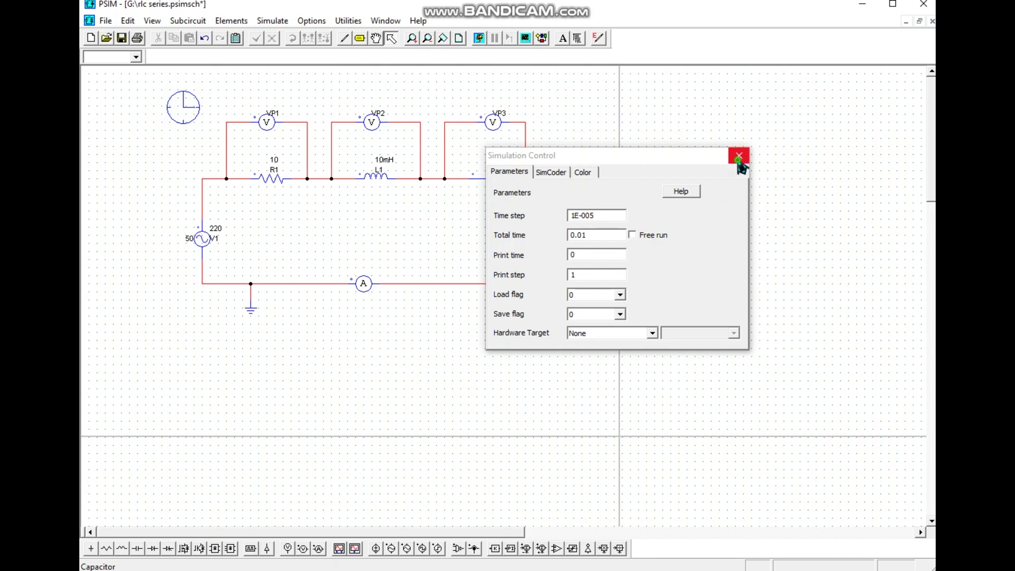
click(739, 155)
click(479, 41)
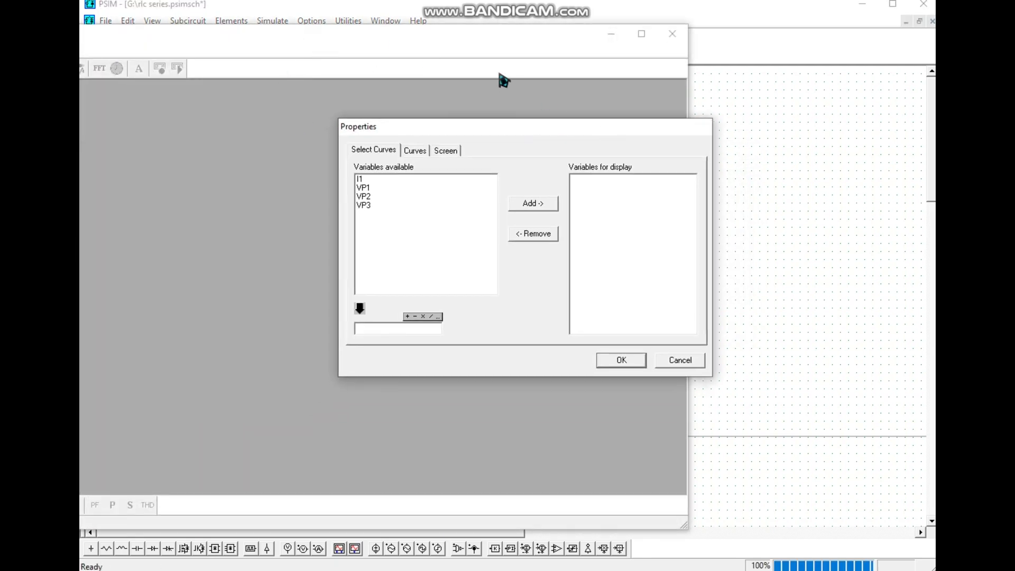
Add I1, VP1, VP2 and VP3 to the display list and plot them.
click(366, 180)
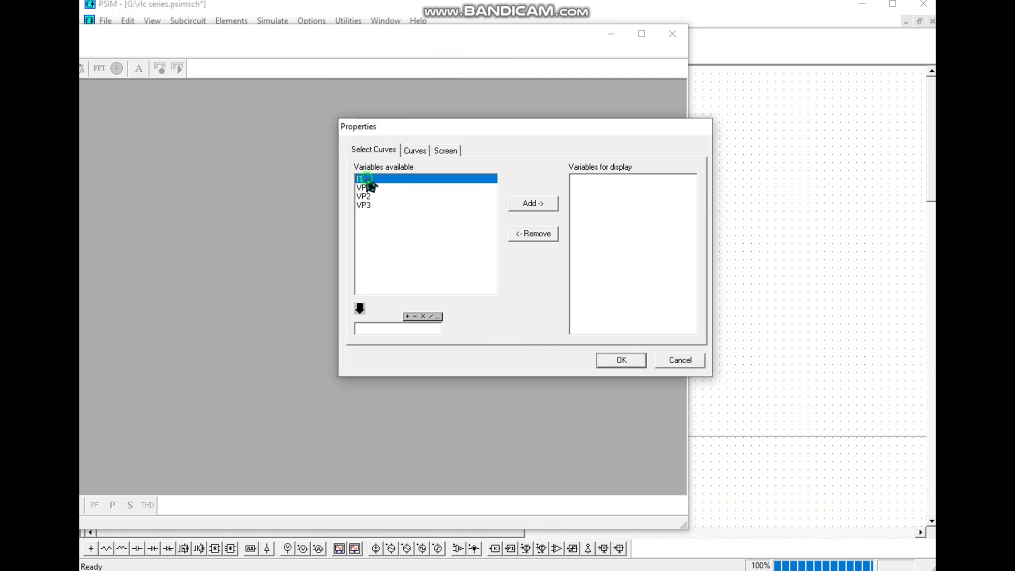
ctrl+click(371, 188)
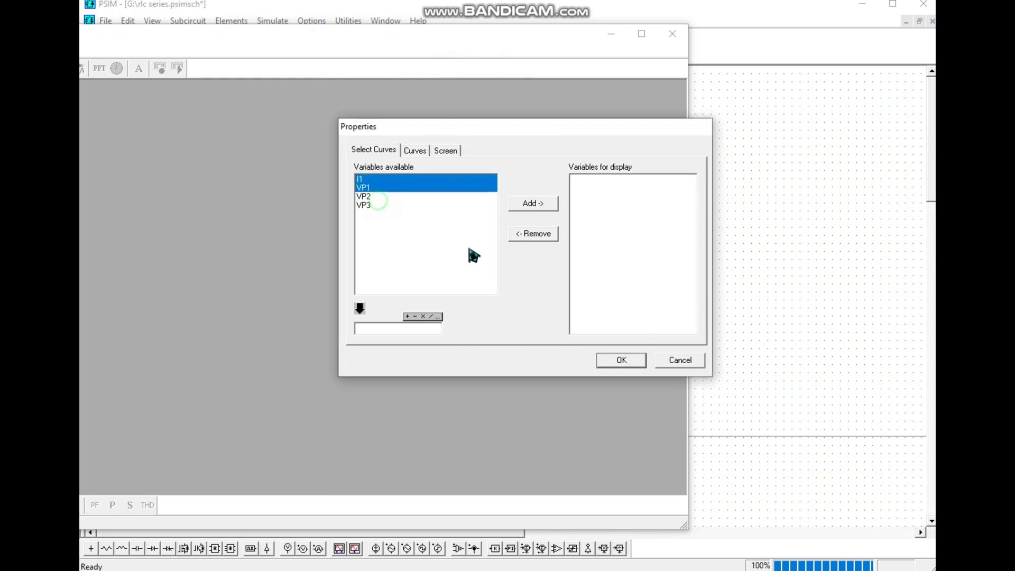
ctrl+click(365, 196)
ctrl+click(369, 205)
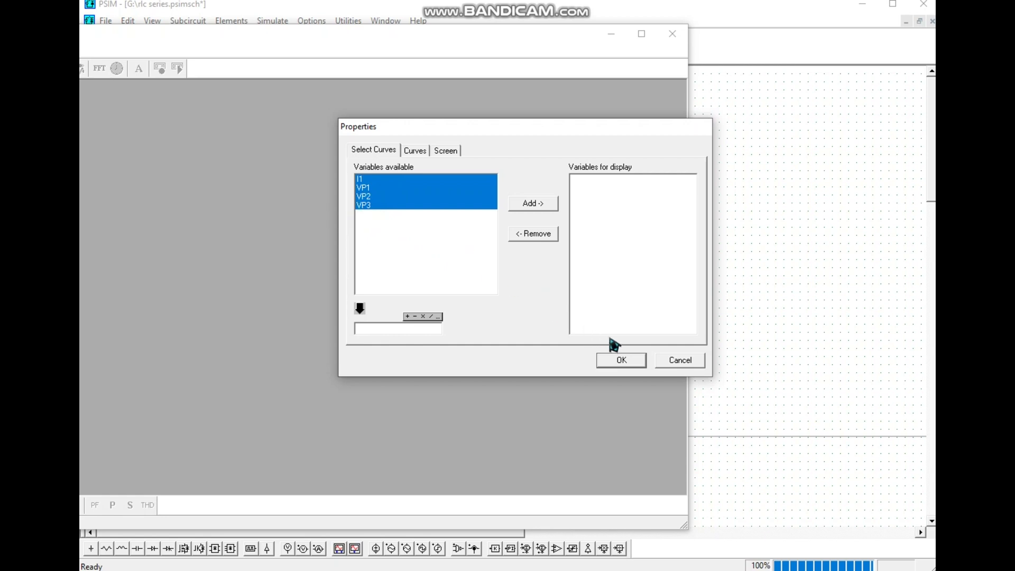
click(542, 205)
click(624, 359)
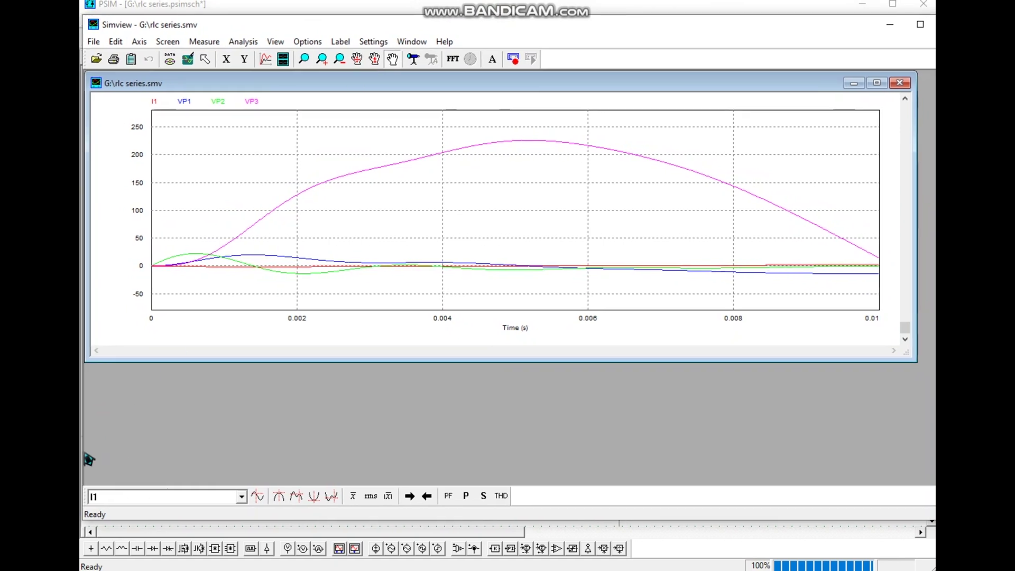
Enlarge the plot, pan and zoom the waveforms to inspect them, then close SIMVIEW.
drag(512, 25, 539, 21)
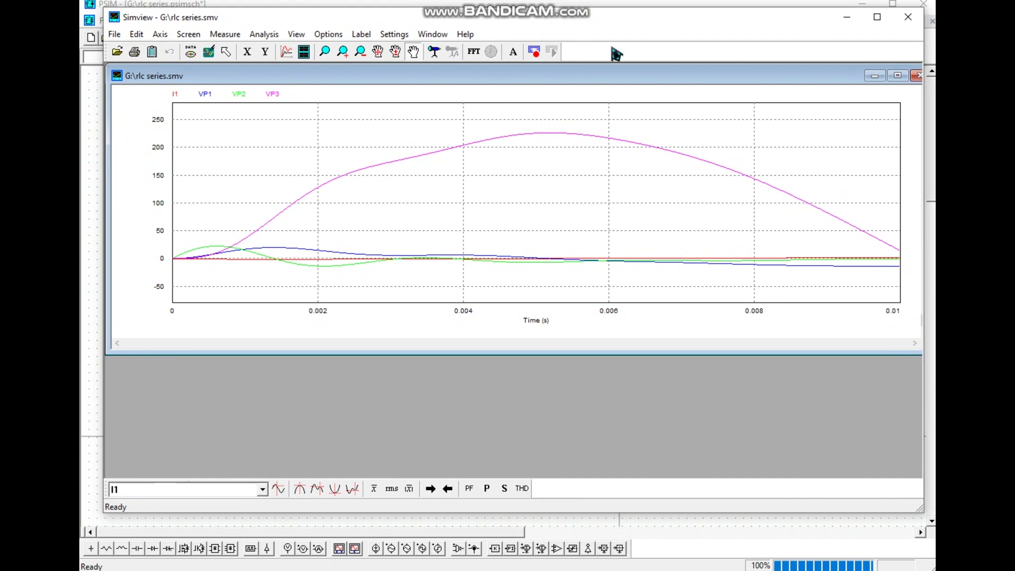
click(898, 77)
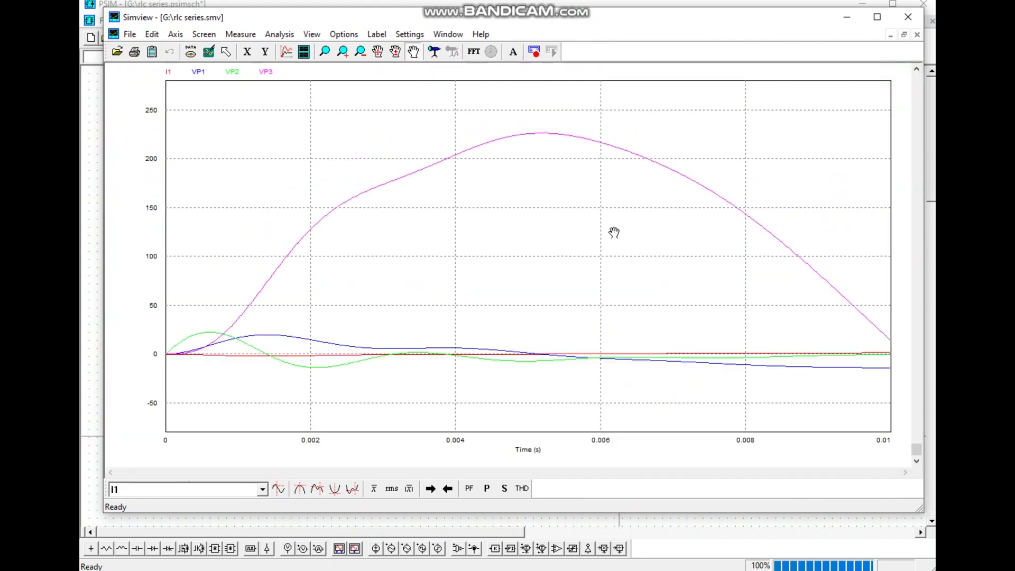
drag(612, 231, 589, 238)
scroll(589, 239, down, 1)
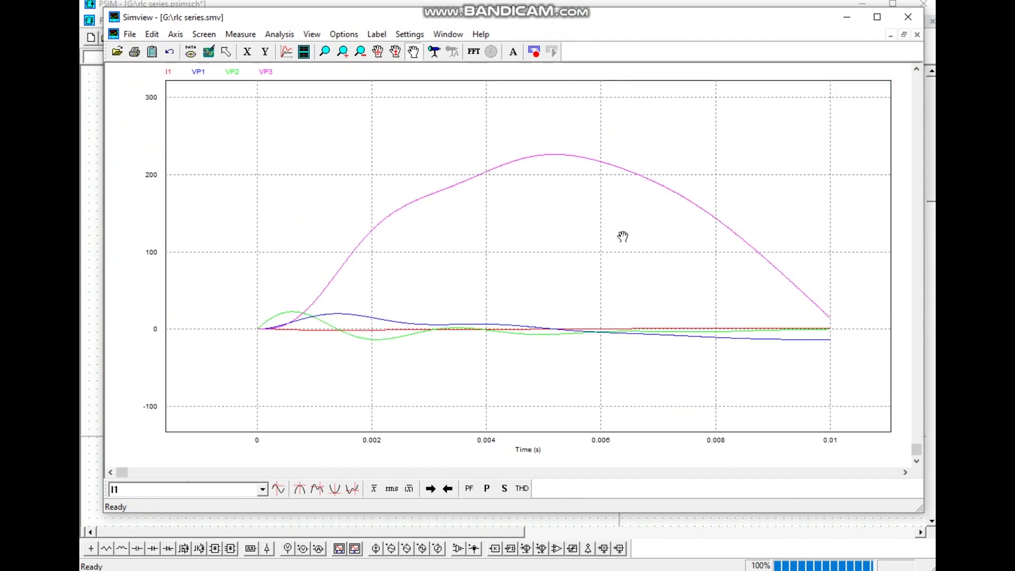
scroll(635, 222, down, 1)
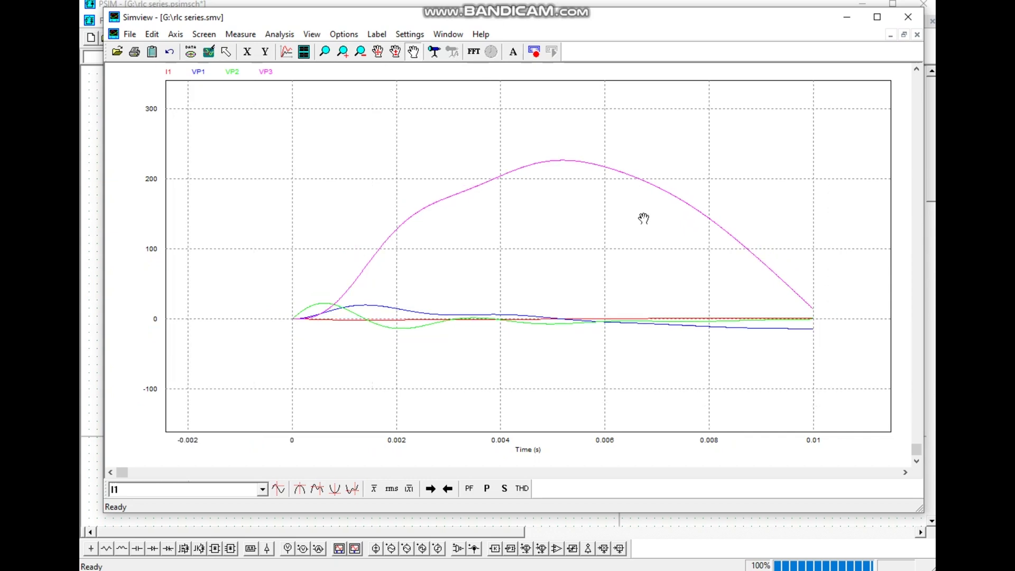
scroll(650, 217, up, 2)
scroll(651, 218, down, 2)
scroll(696, 203, up, 2)
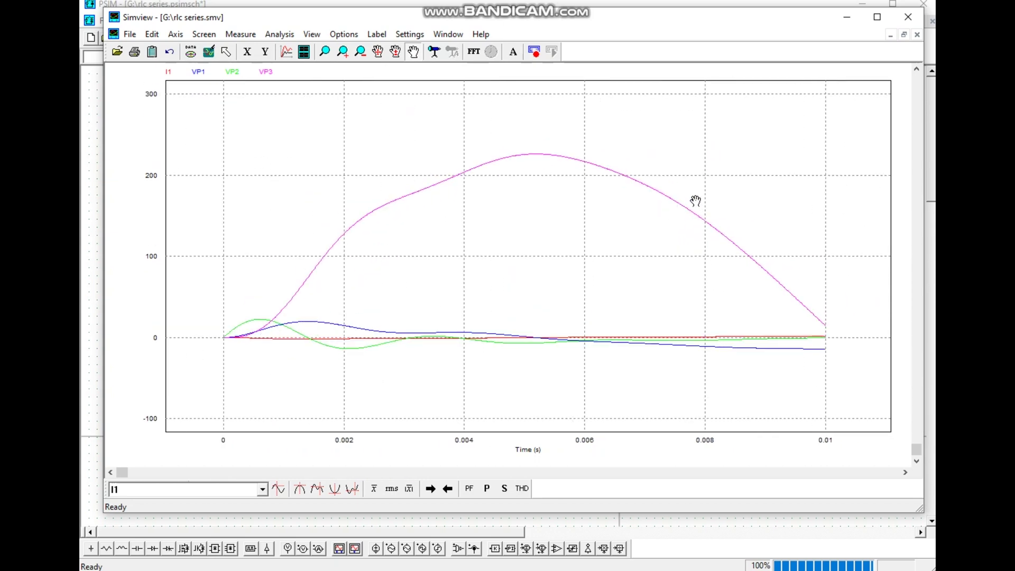
scroll(676, 209, down, 2)
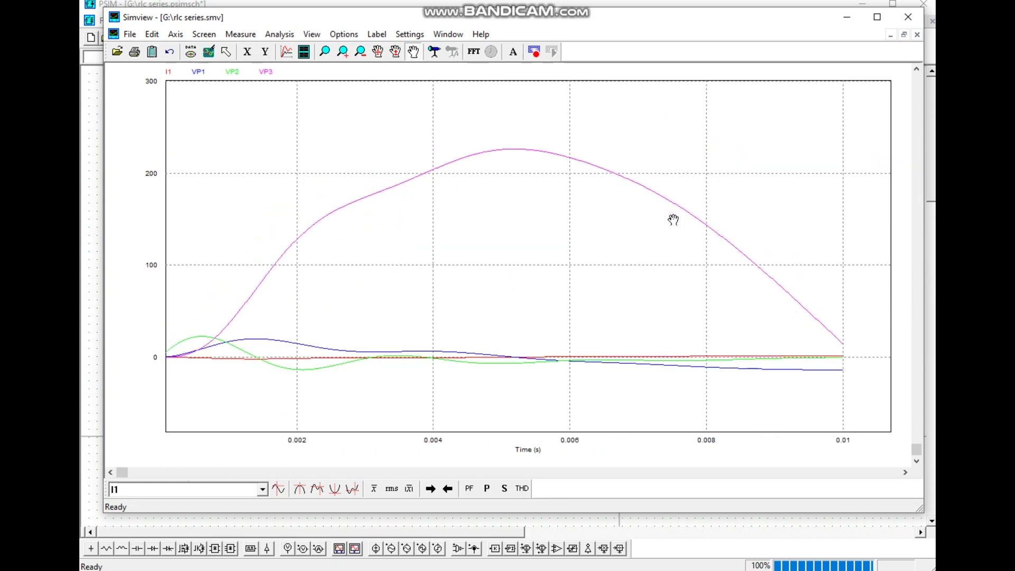
click(908, 17)
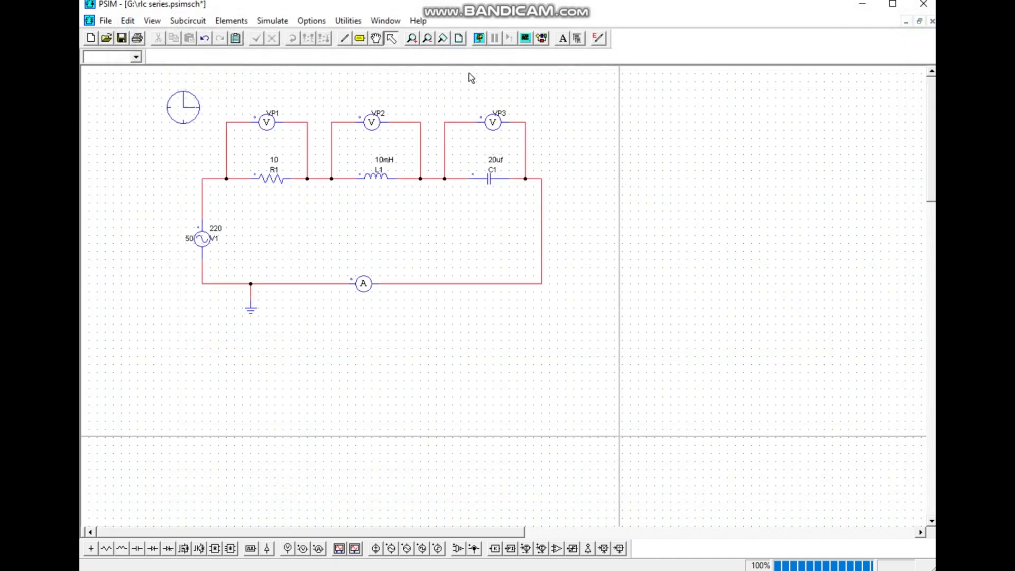
Rerun the simulation and choose I1 and VP1 as the displayed curves.
click(480, 41)
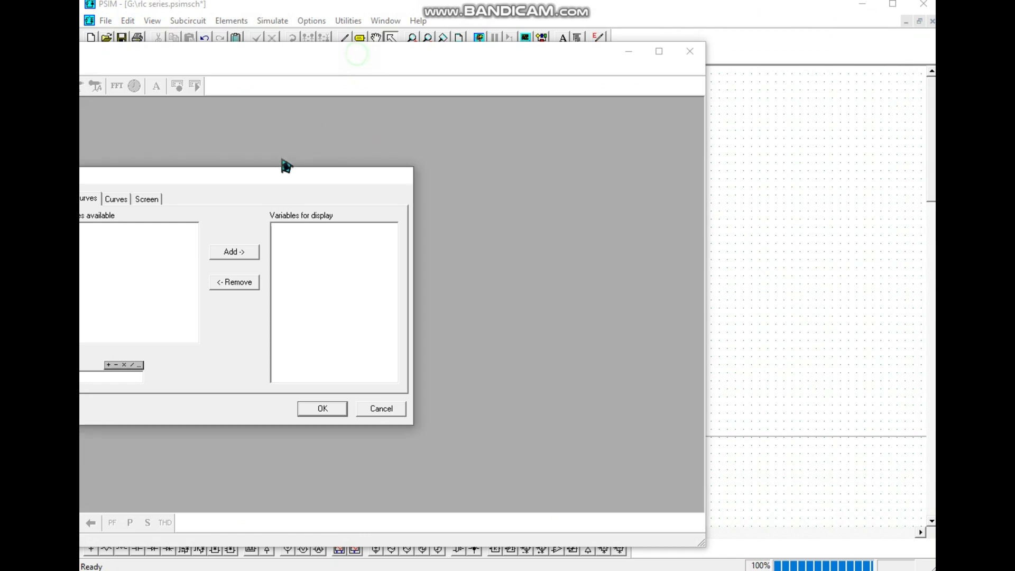
drag(285, 178, 567, 116)
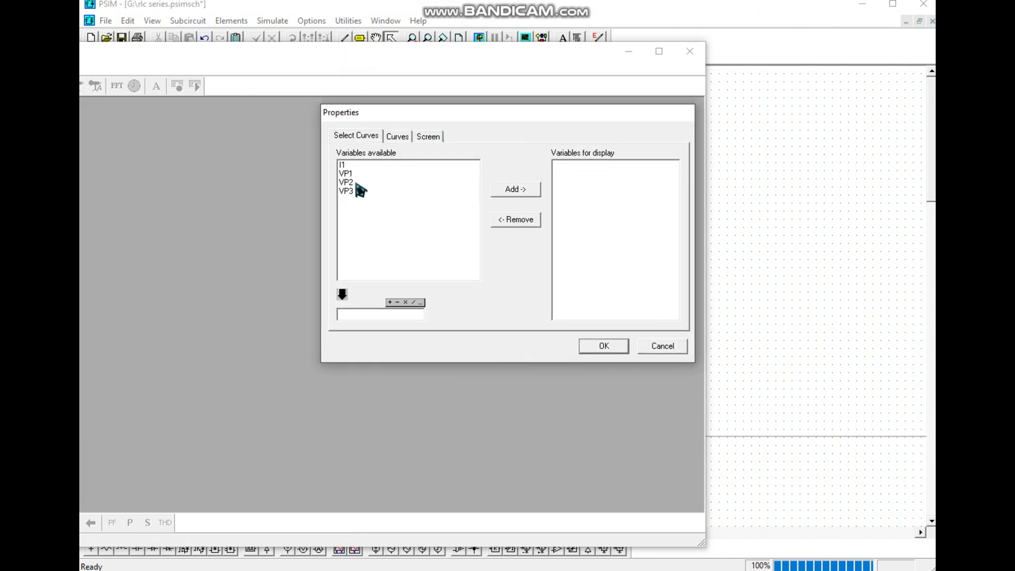
click(344, 165)
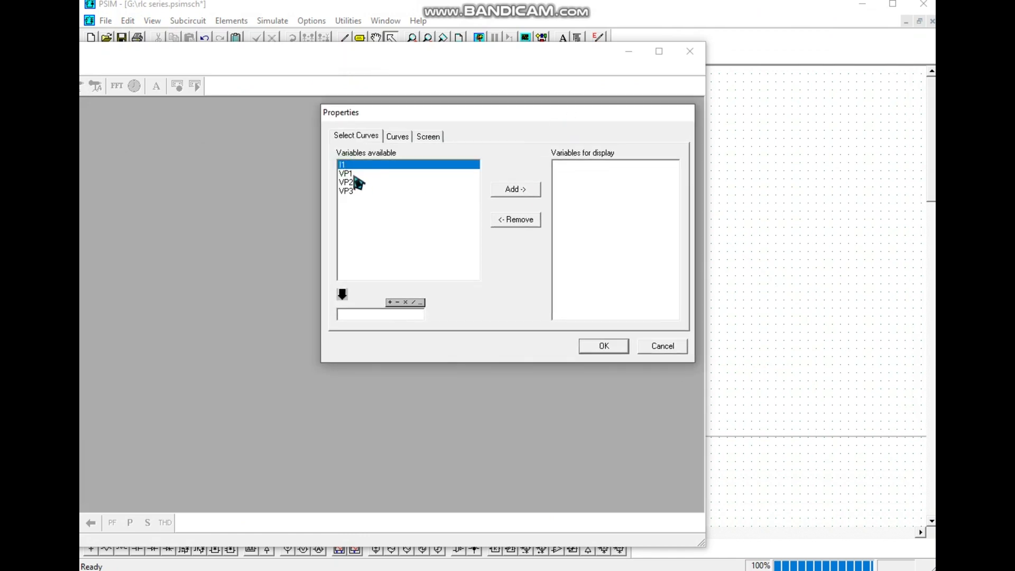
shift+click(352, 173)
click(506, 192)
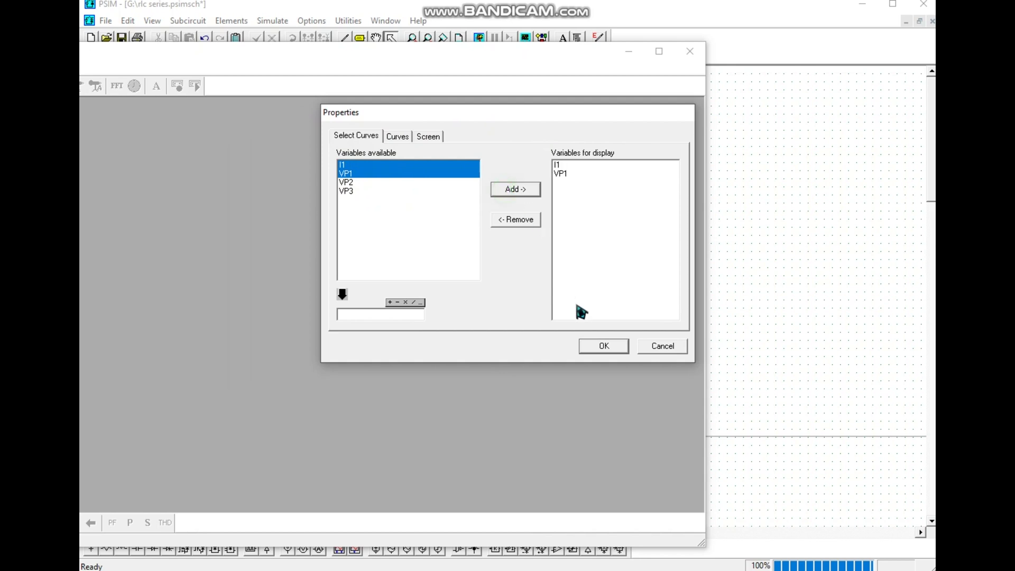
click(605, 347)
Maximize the plot, then shrink and move the viewer so the schematic shows behind it.
double_click(476, 59)
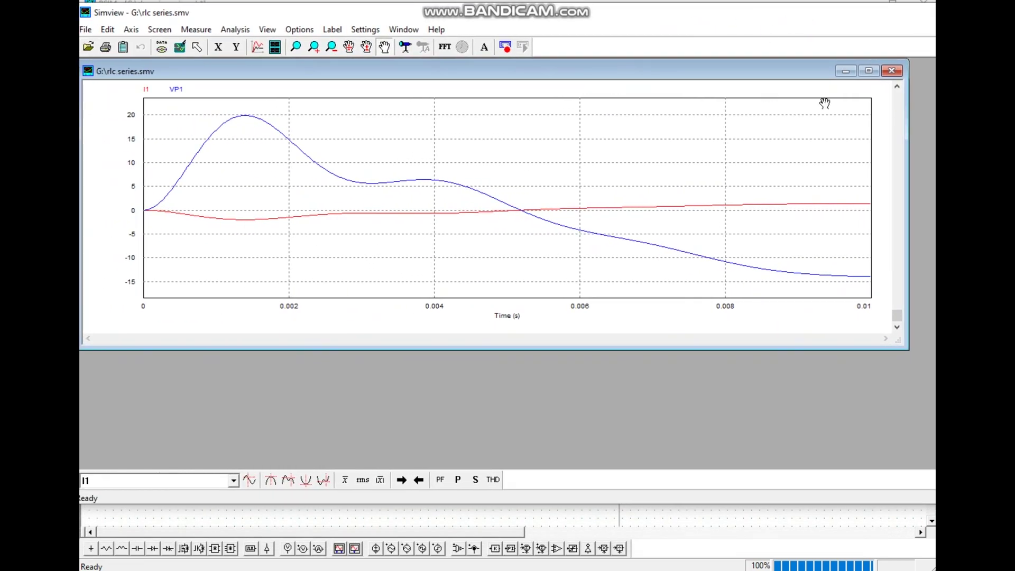
click(869, 71)
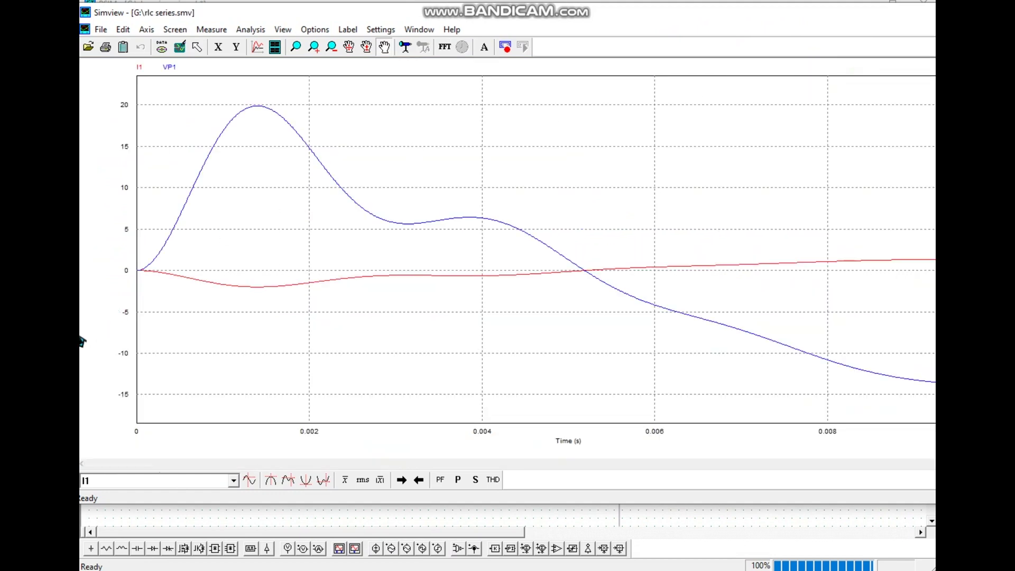
drag(82, 345, 132, 342)
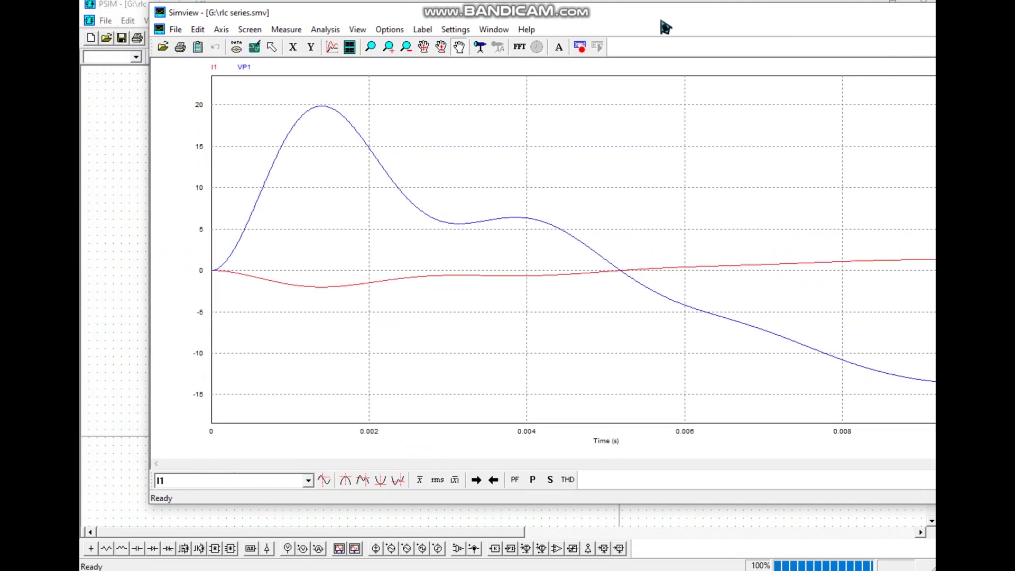
click(667, 16)
drag(660, 20, 598, 25)
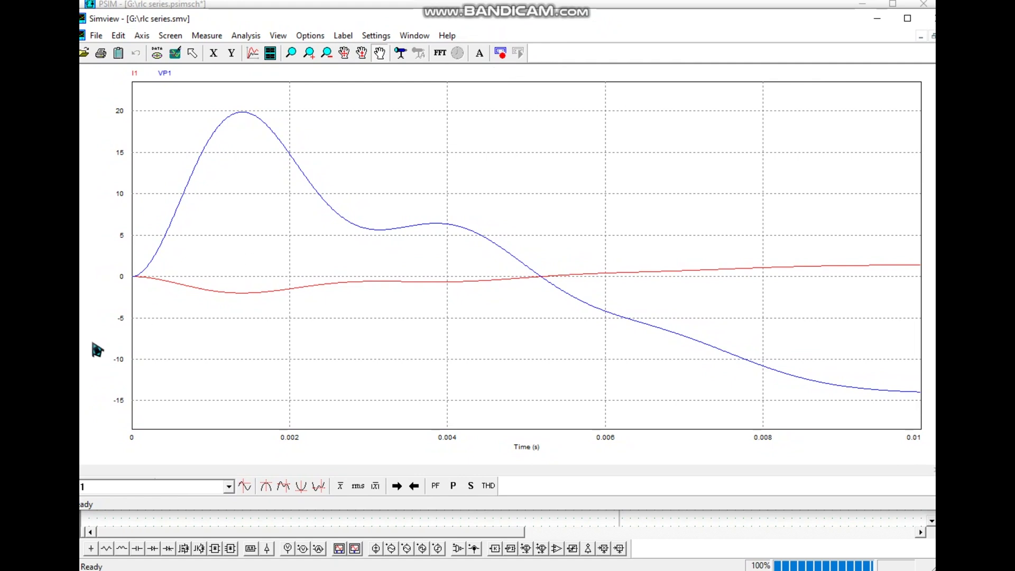
drag(80, 365, 198, 362)
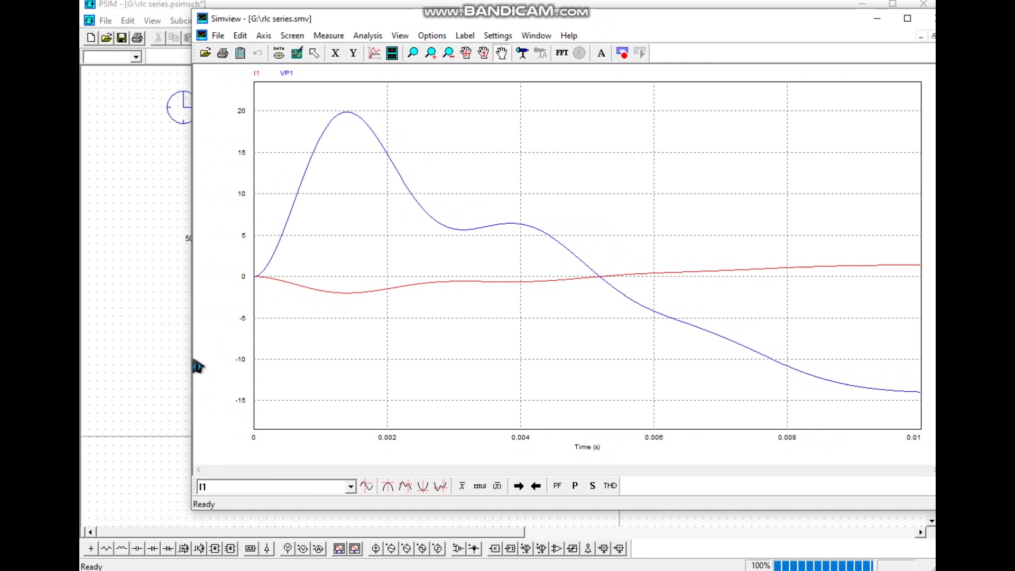
drag(694, 24, 670, 24)
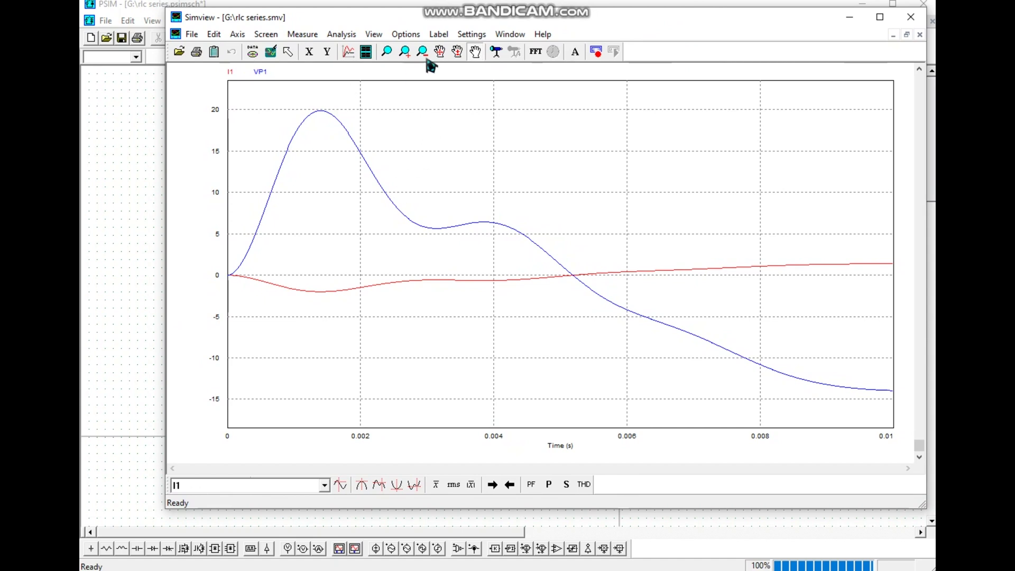
mouse_move(440, 18)
mouse_down()
mouse_move(422, 132)
mouse_move(394, 202)
mouse_move(429, 26)
mouse_up()
scroll(404, 200, down, 3)
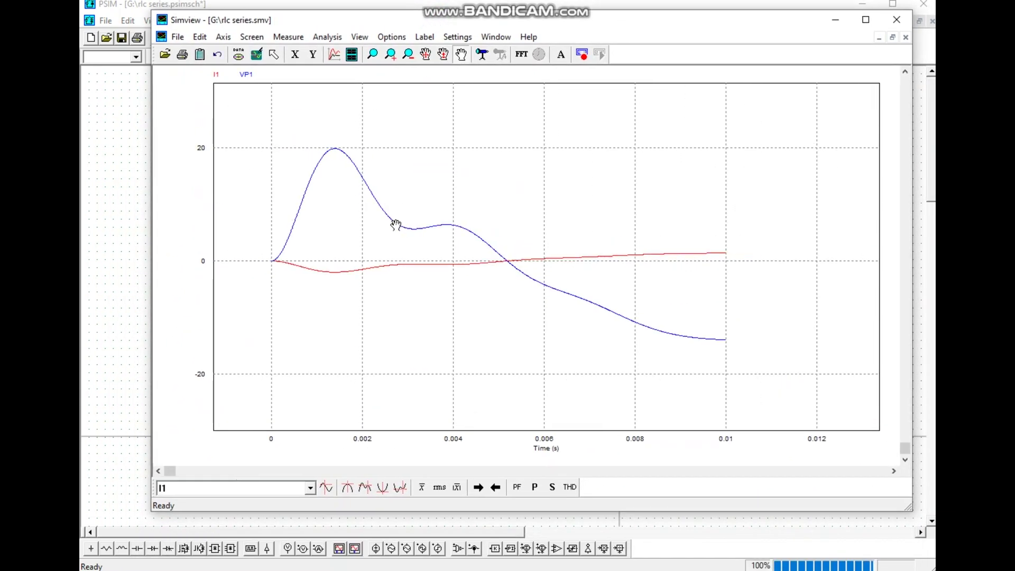
Add a second plot showing I1 and VP2.
click(352, 55)
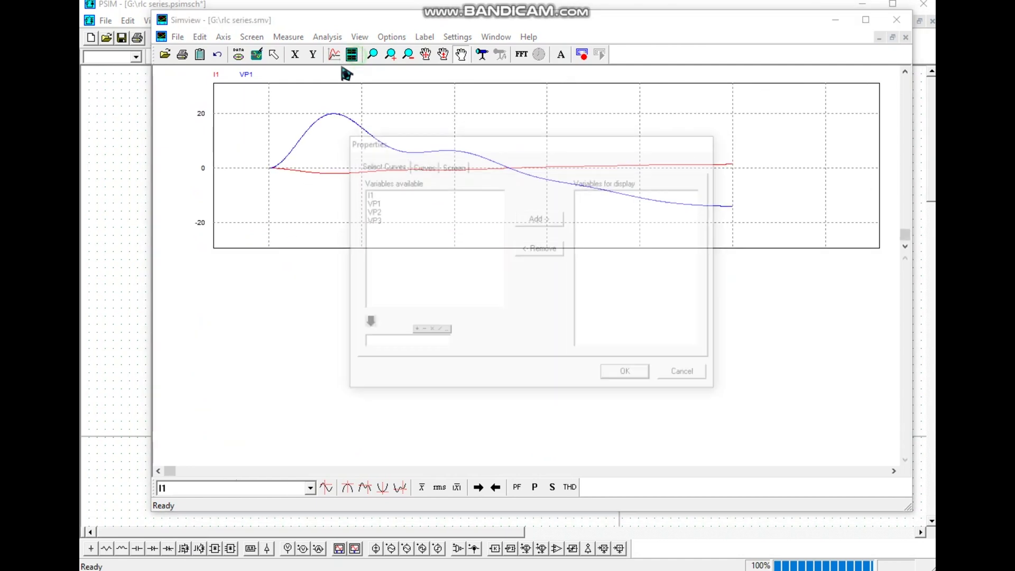
click(370, 195)
click(376, 211)
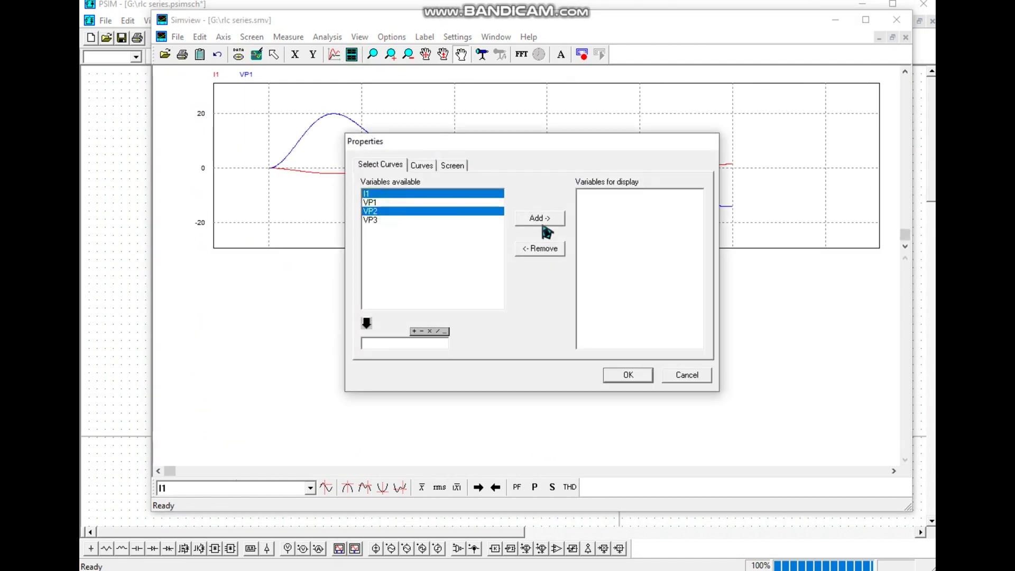
click(626, 374)
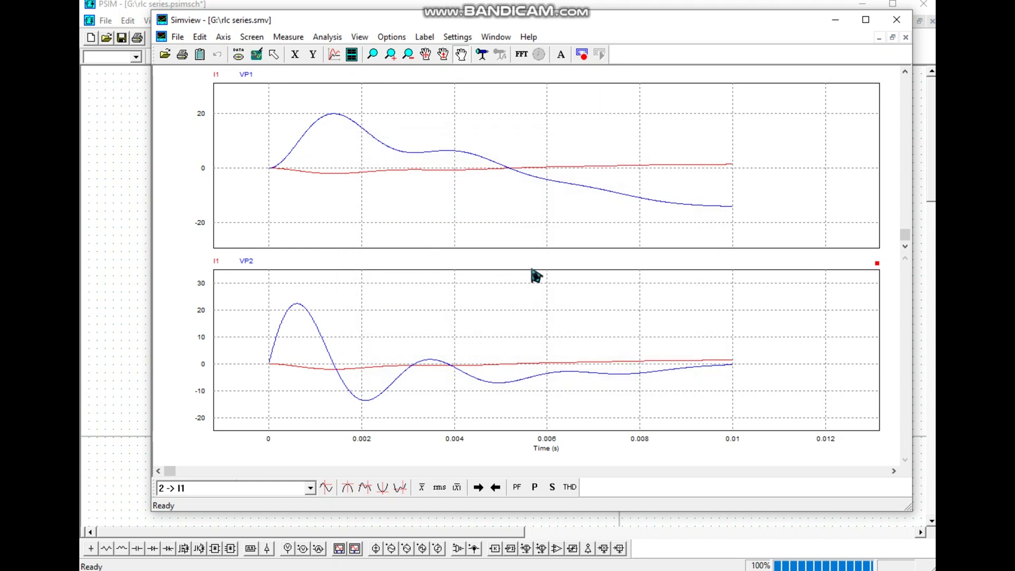
mouse_move(500, 22)
mouse_down()
mouse_move(492, 242)
mouse_move(482, 31)
mouse_up()
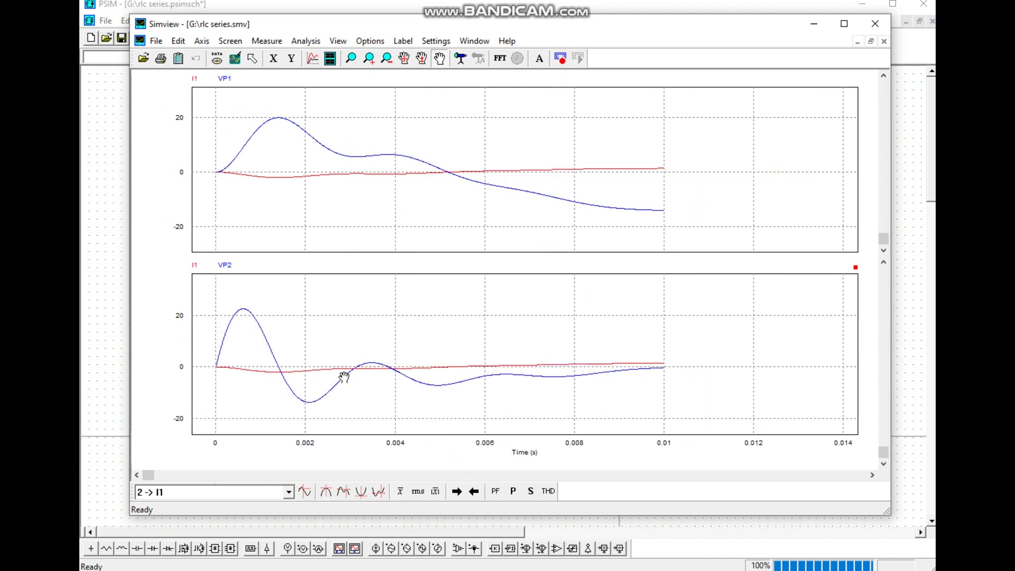
Add a third plot showing I1 and VP3, then minimize the viewer.
click(330, 59)
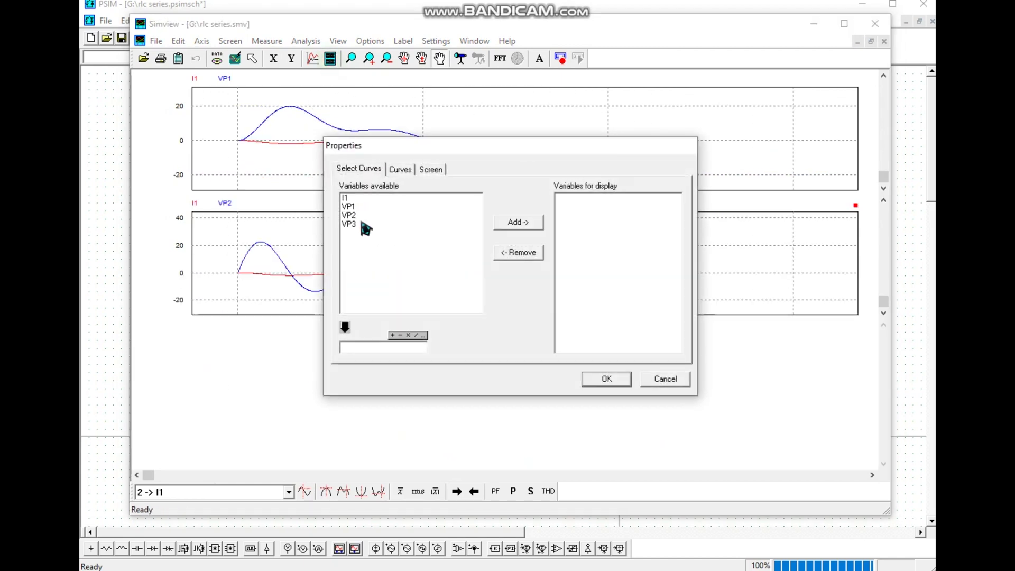
click(349, 198)
ctrl+click(370, 224)
click(518, 222)
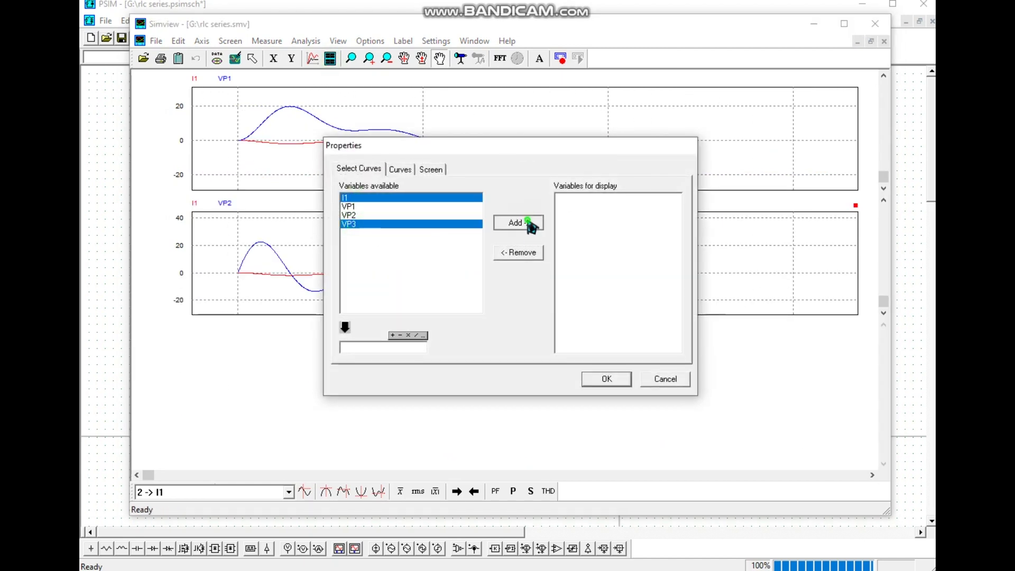
click(611, 382)
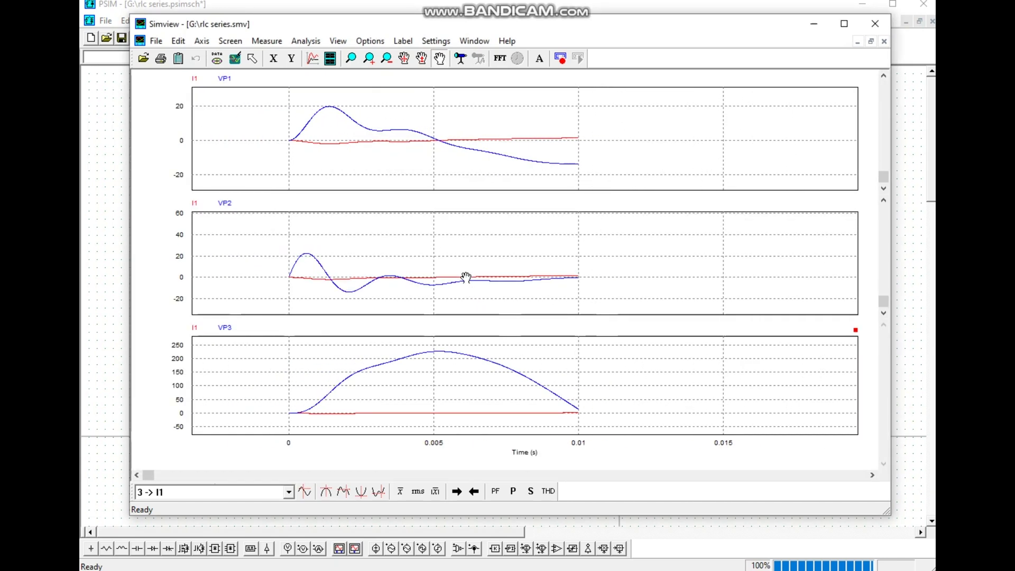
mouse_move(523, 31)
mouse_down()
mouse_move(521, 113)
mouse_move(533, 28)
mouse_up()
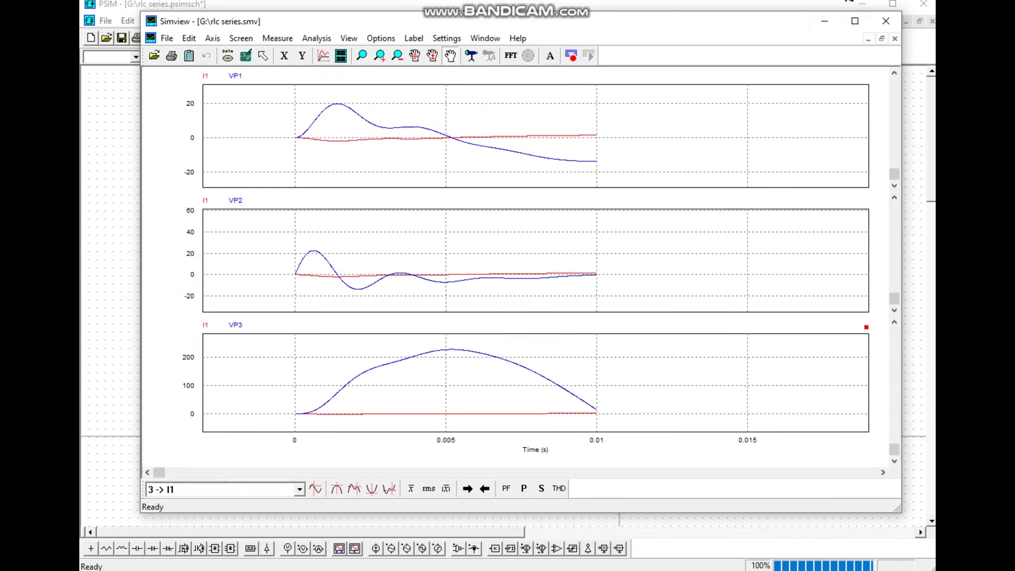
click(825, 21)
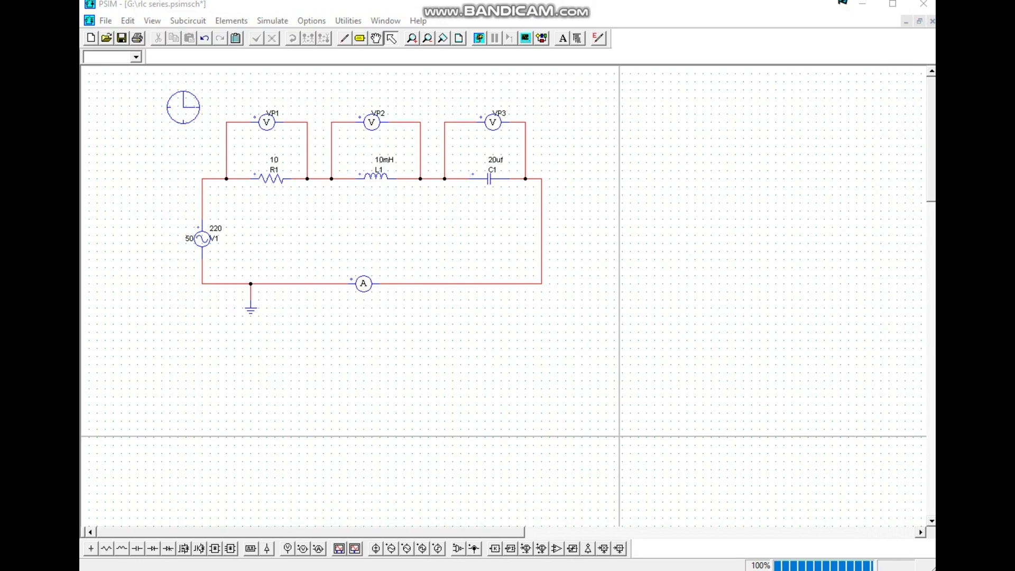
Start a new schematic and place a sinusoidal voltage source on the left.
click(106, 21)
click(133, 37)
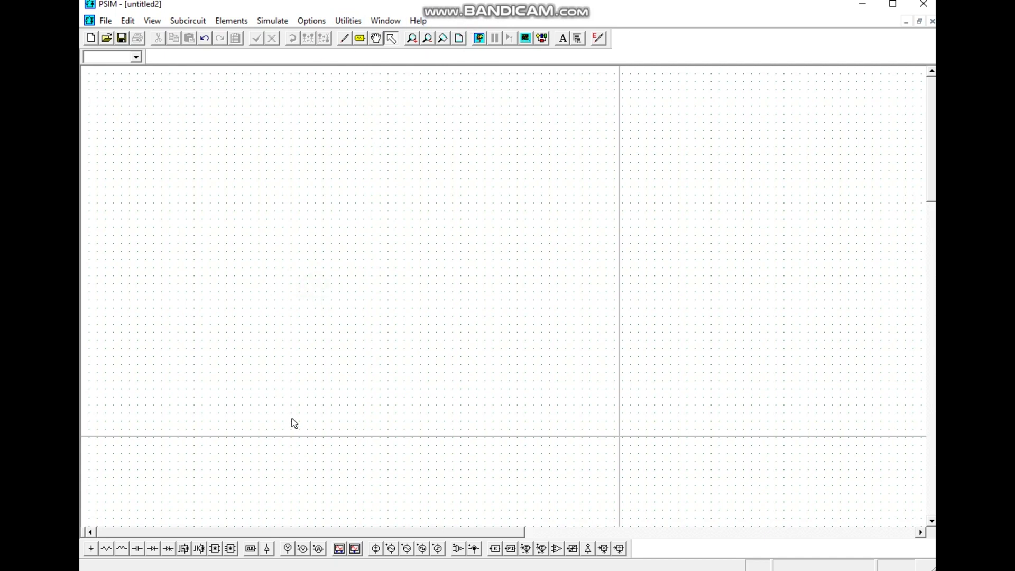
click(391, 548)
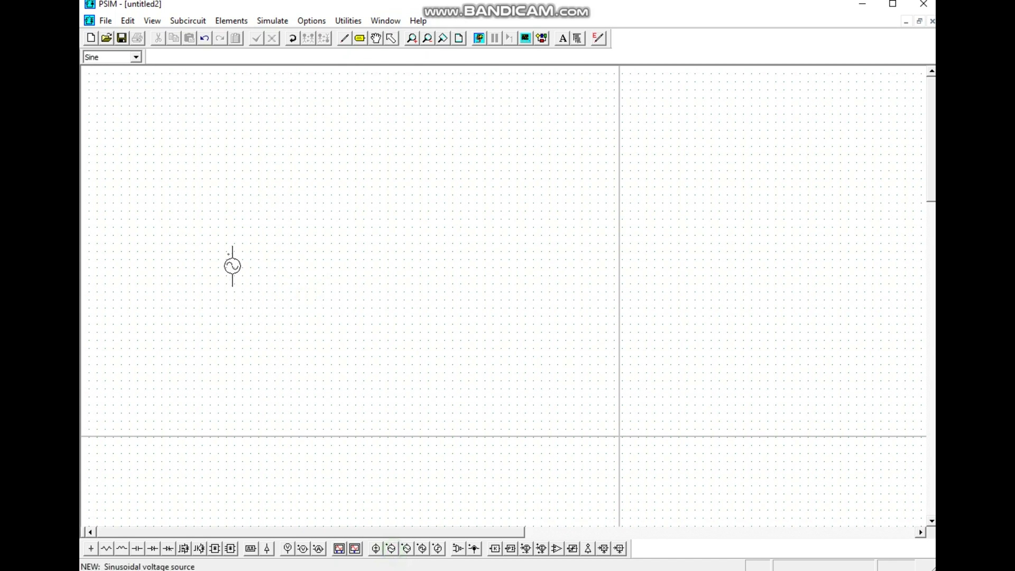
click(217, 256)
Place a vertical resistor, an inductor and a capacitor in a row right of the source.
click(106, 549)
right_click(281, 250)
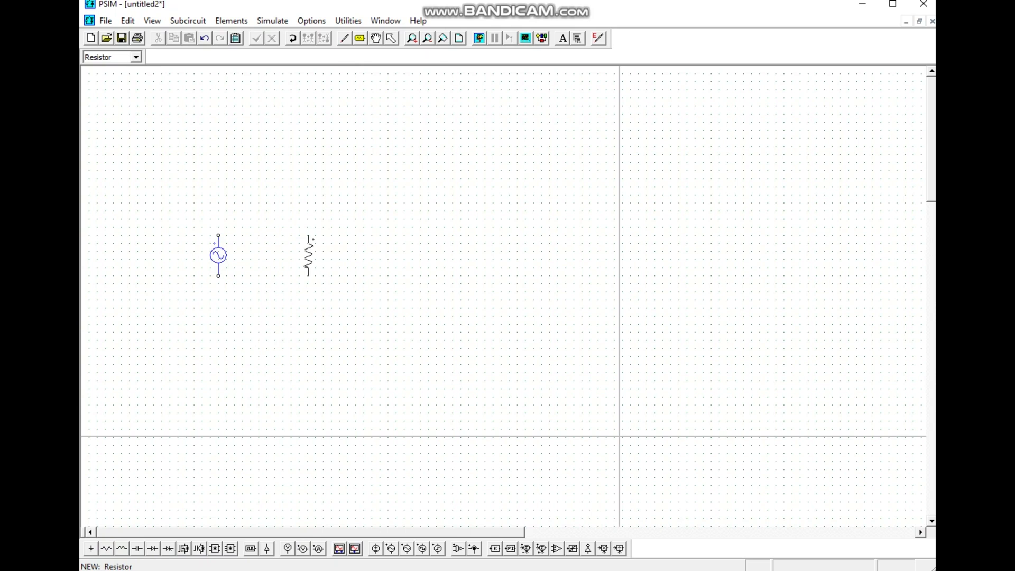
click(307, 256)
click(122, 552)
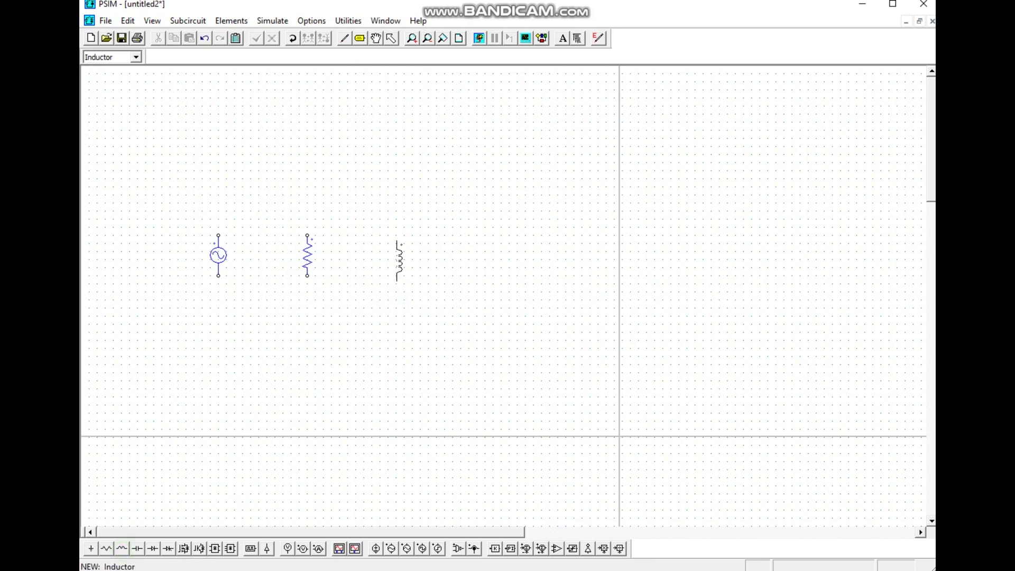
click(398, 256)
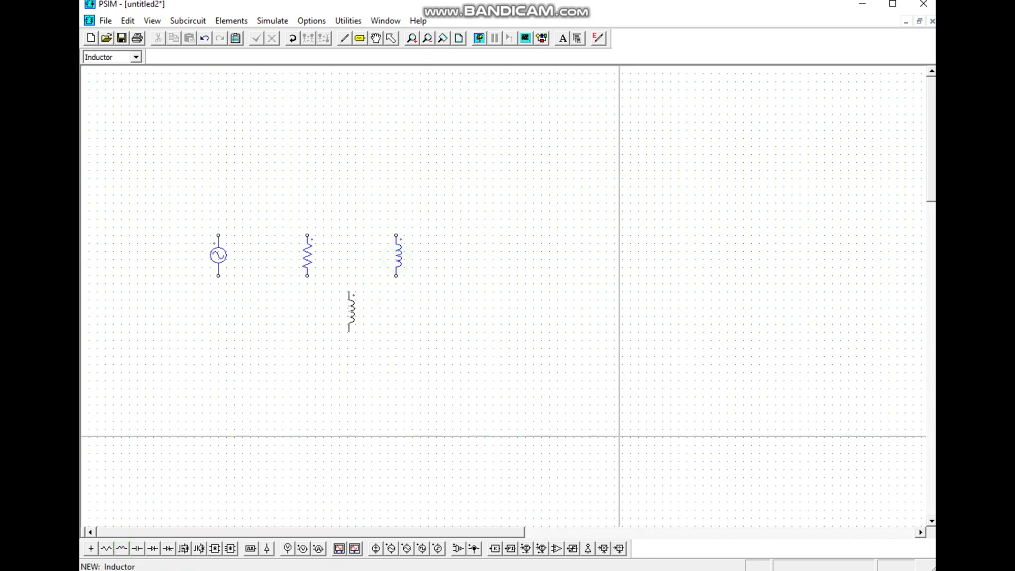
click(138, 550)
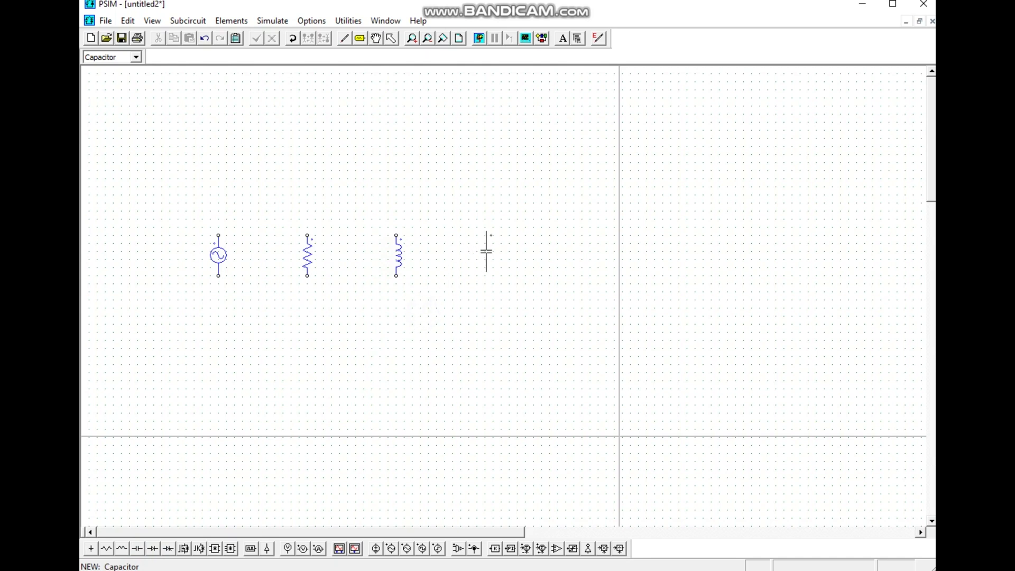
click(485, 247)
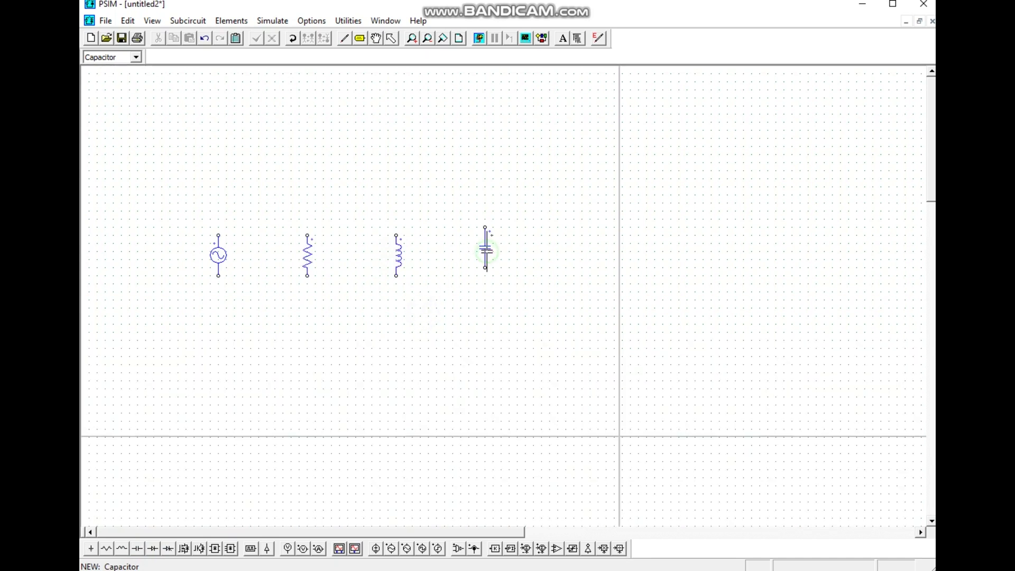
Add vertical current probes above the resistor, inductor and capacitor, and a horizontal one above the source.
click(303, 550)
click(317, 550)
right_click(316, 290)
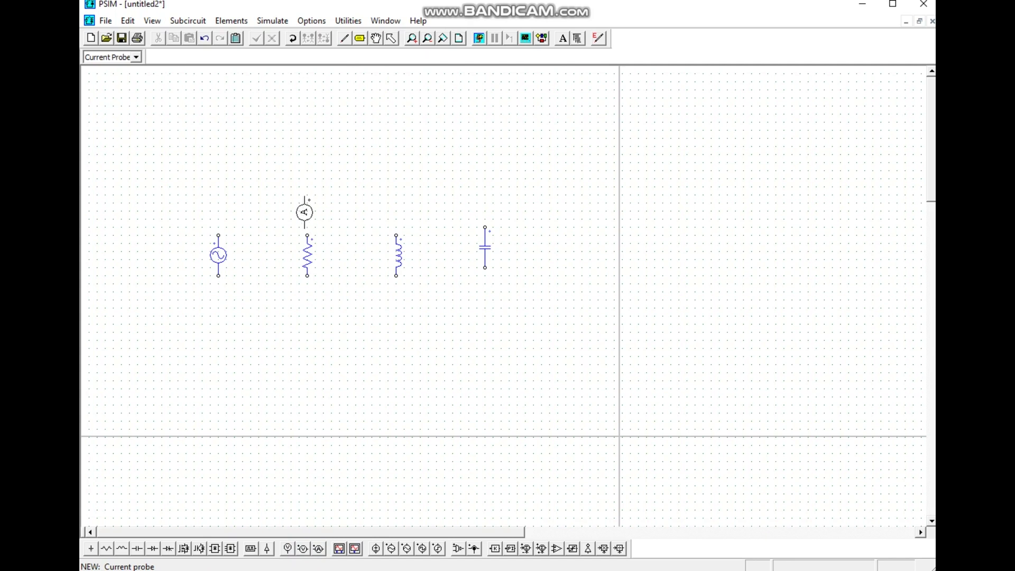
click(306, 196)
click(397, 196)
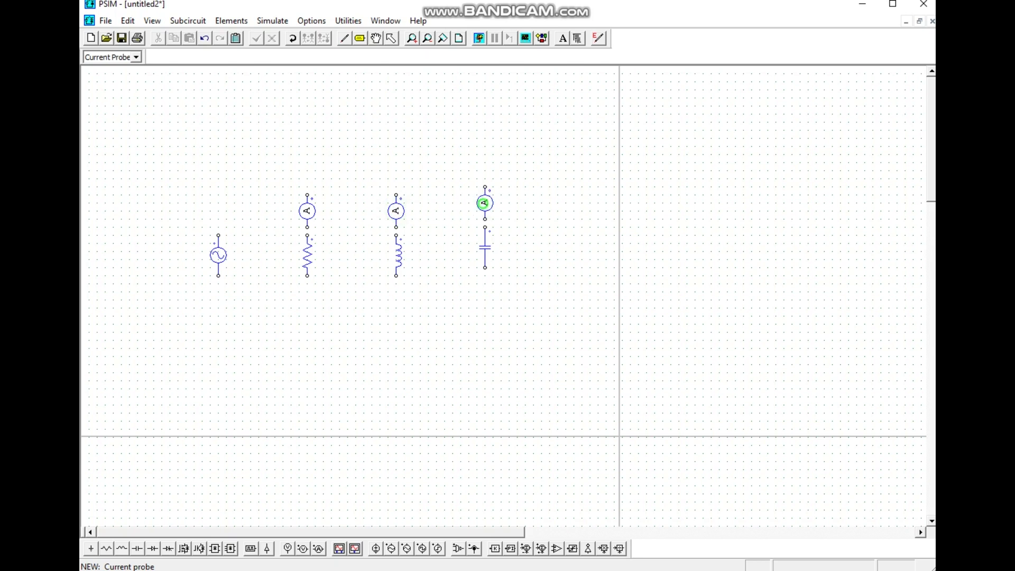
click(485, 203)
right_click(484, 204)
right_click(249, 183)
right_click(249, 182)
click(240, 179)
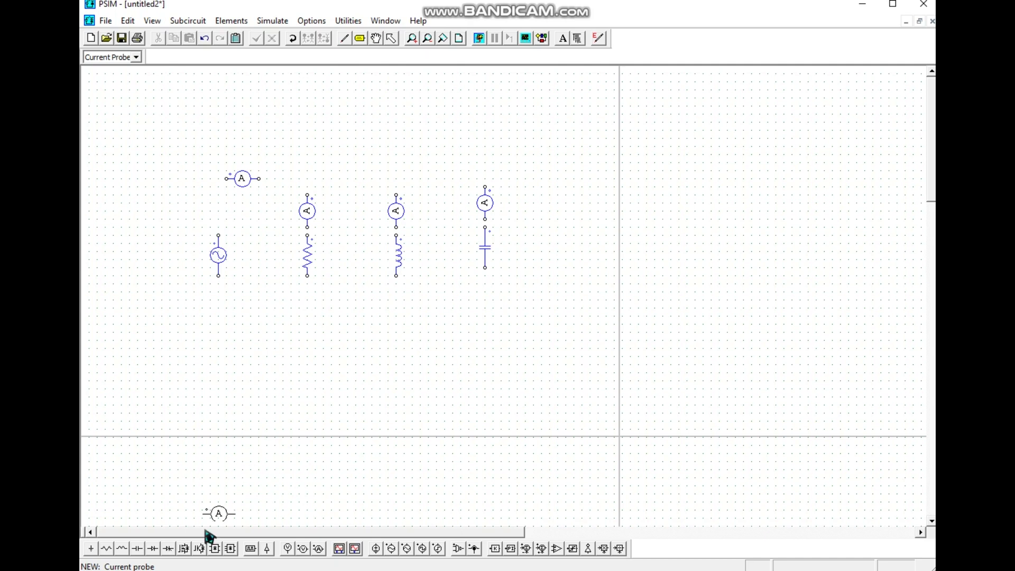
click(346, 39)
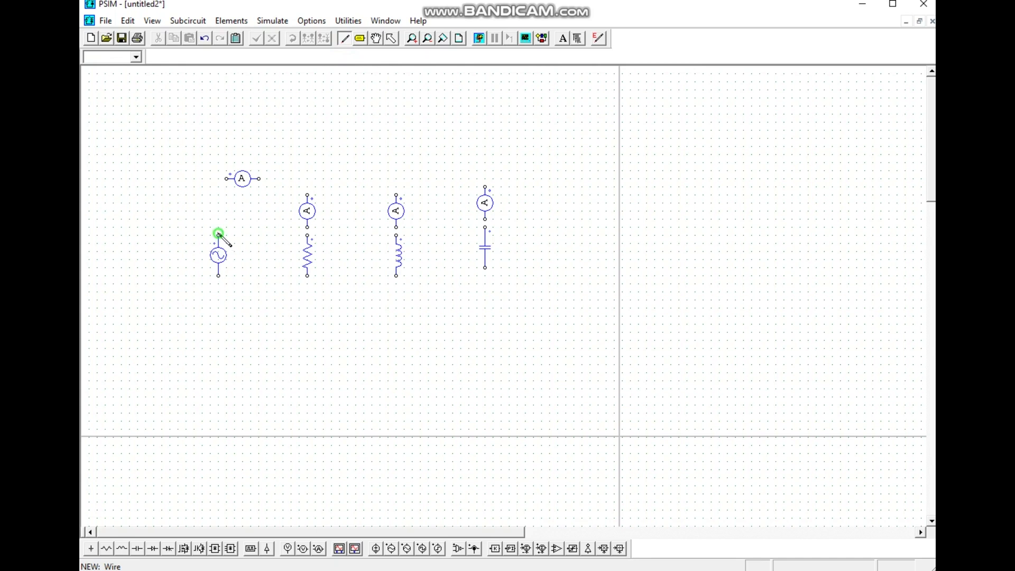
Wire the source through all probes along the top and join the branch bottoms along the bottom.
drag(218, 234, 294, 181)
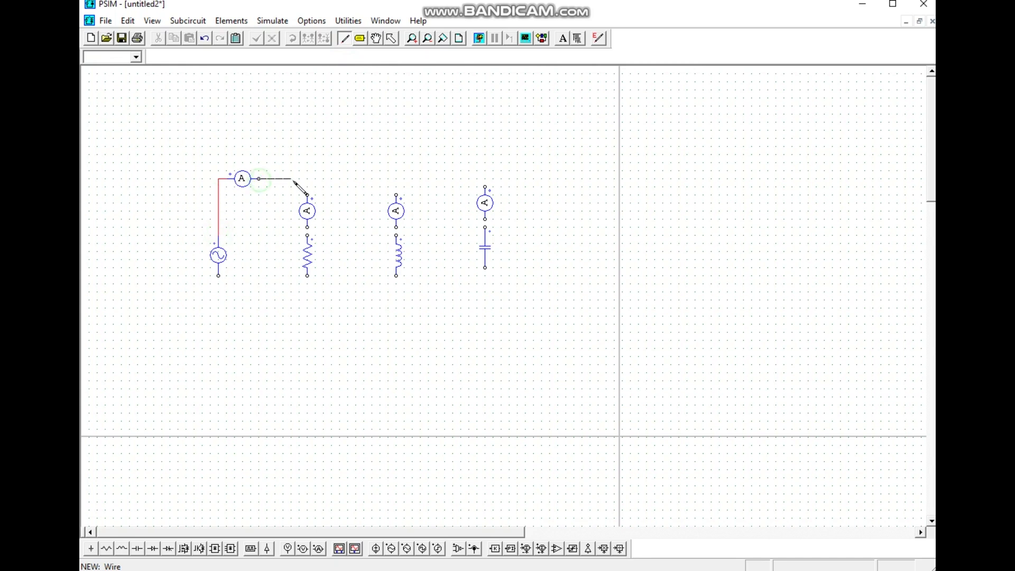
drag(307, 228, 309, 236)
drag(307, 180, 396, 194)
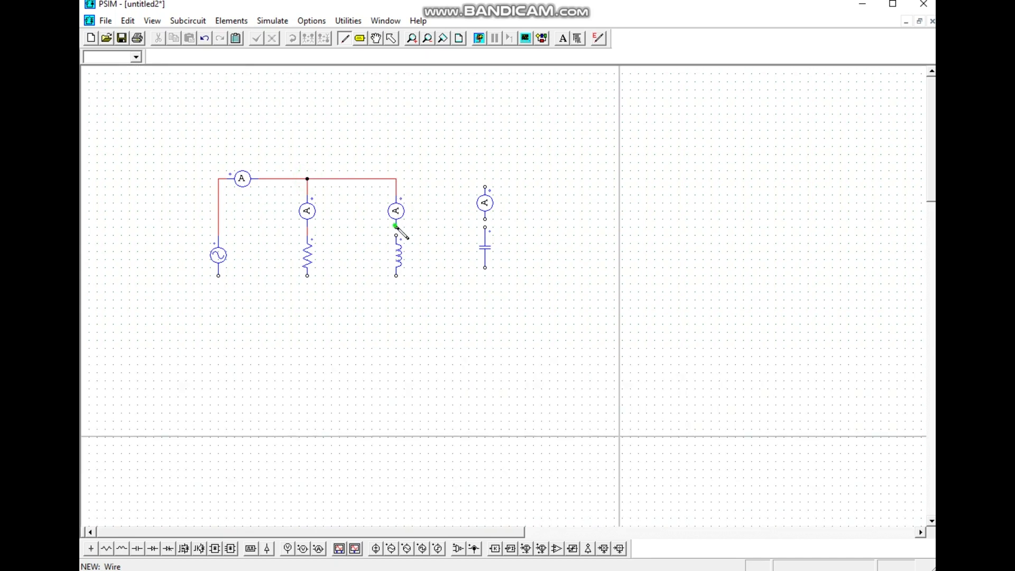
mouse_move(397, 180)
mouse_down()
mouse_move(485, 195)
mouse_move(485, 228)
mouse_up()
drag(397, 276, 485, 269)
drag(397, 277, 234, 281)
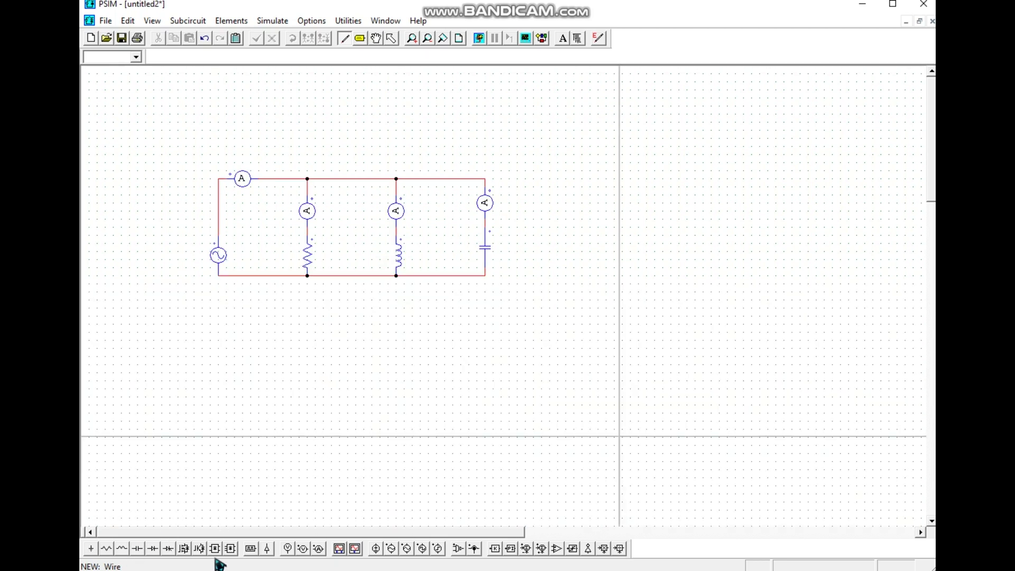
Place a ground below the bottom wire and connect it.
click(91, 548)
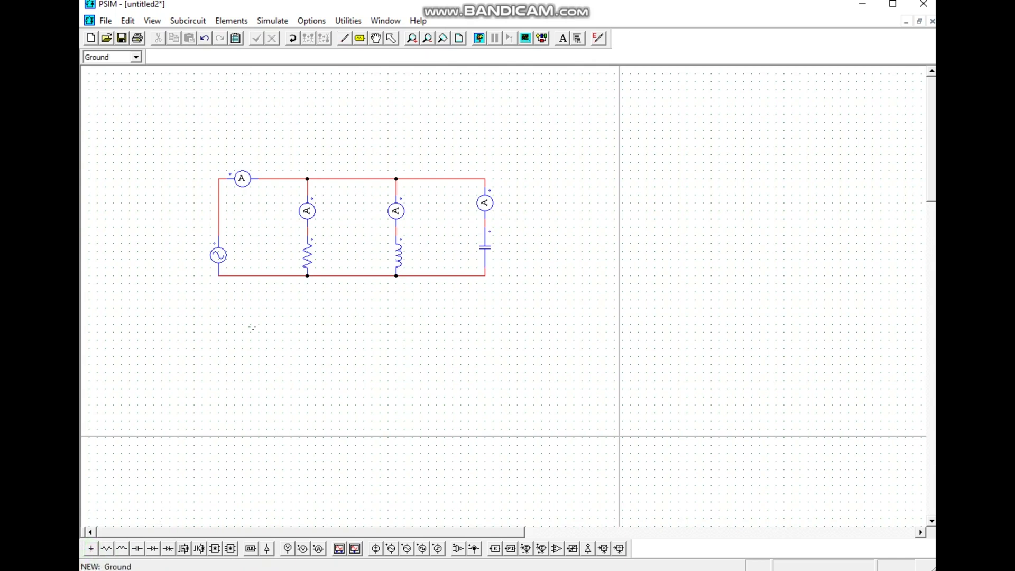
click(258, 286)
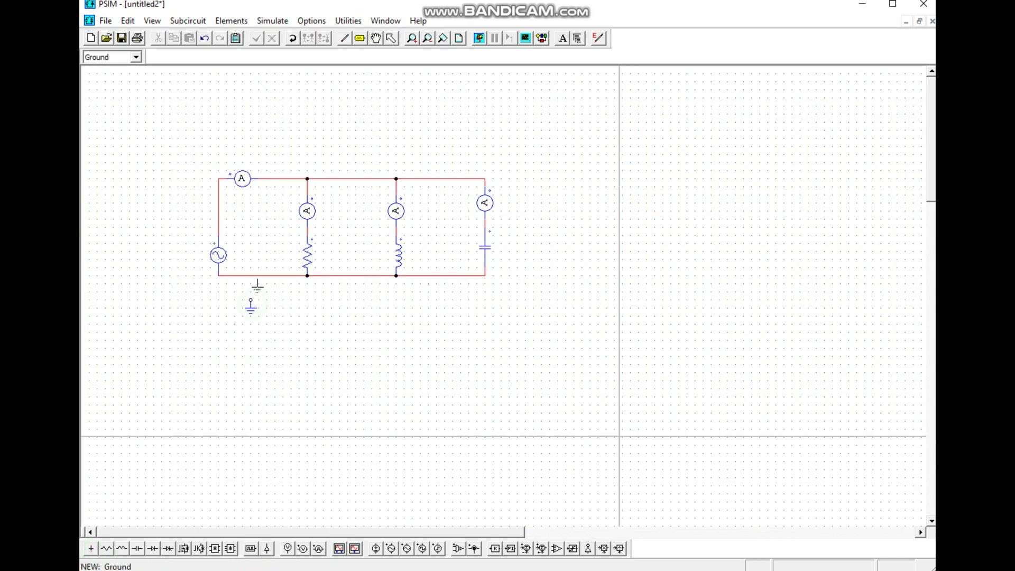
click(344, 38)
drag(251, 275, 251, 300)
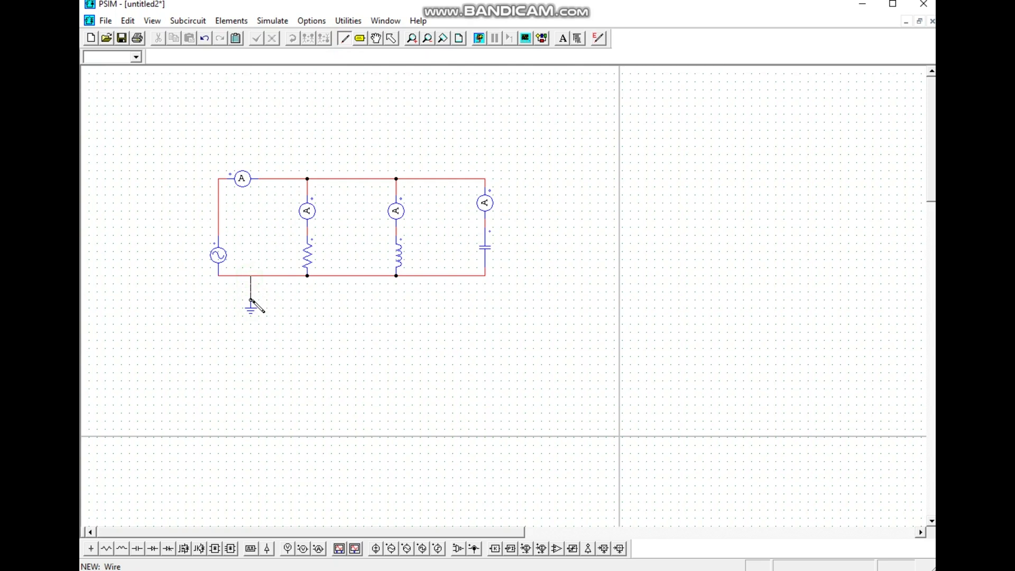
Display the source's name V1, amplitude 220 and frequency 50 on the schematic.
click(392, 38)
double_click(219, 265)
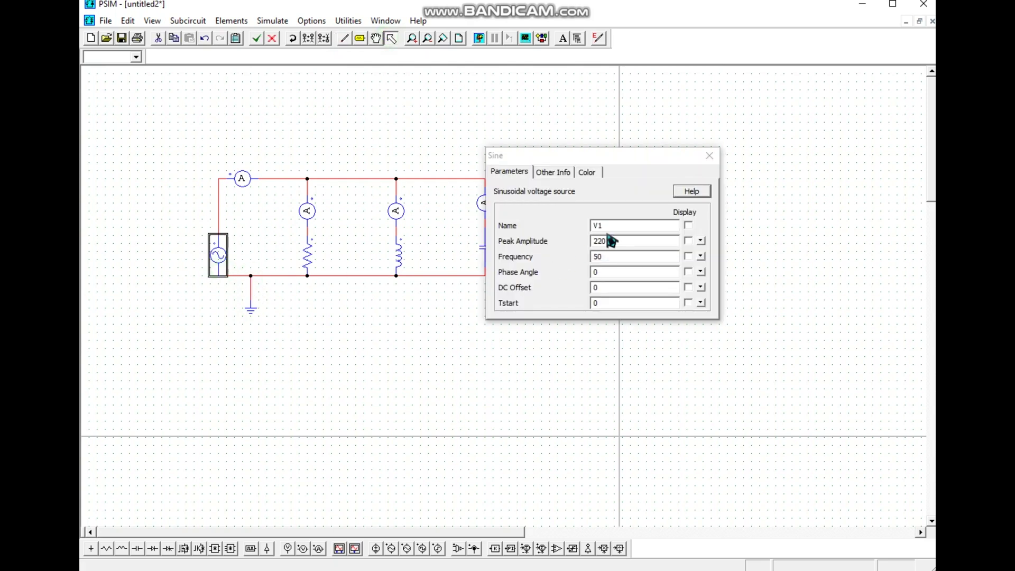
click(688, 225)
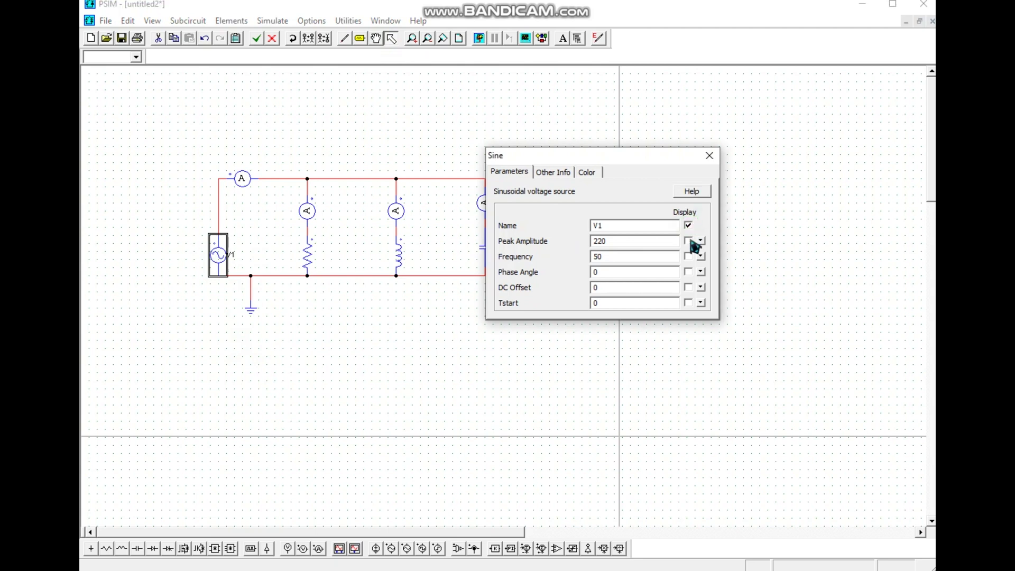
click(688, 240)
click(688, 256)
click(710, 156)
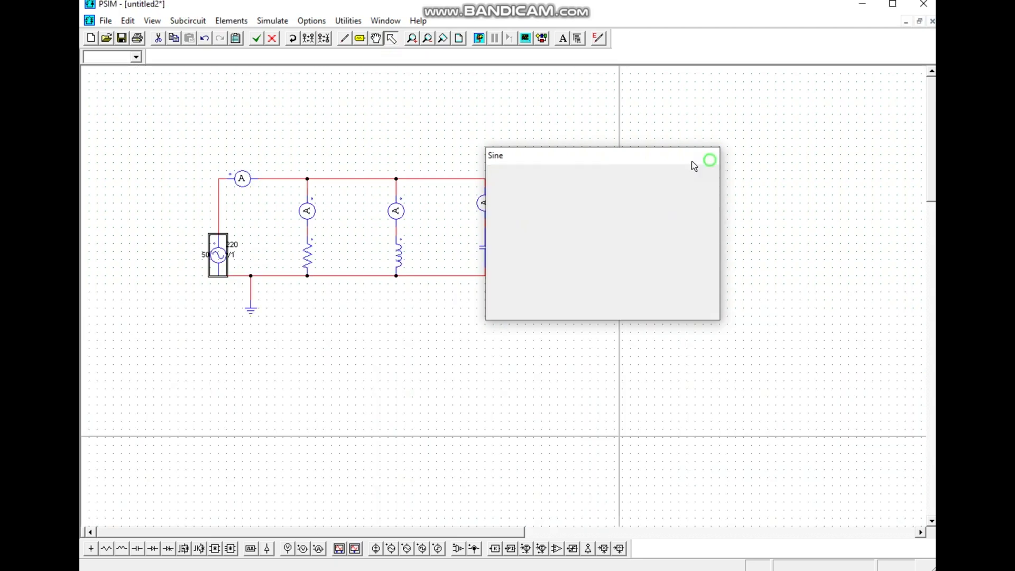
click(320, 359)
Name the source probe I1 and the resistor probe I2, showing both labels.
double_click(243, 179)
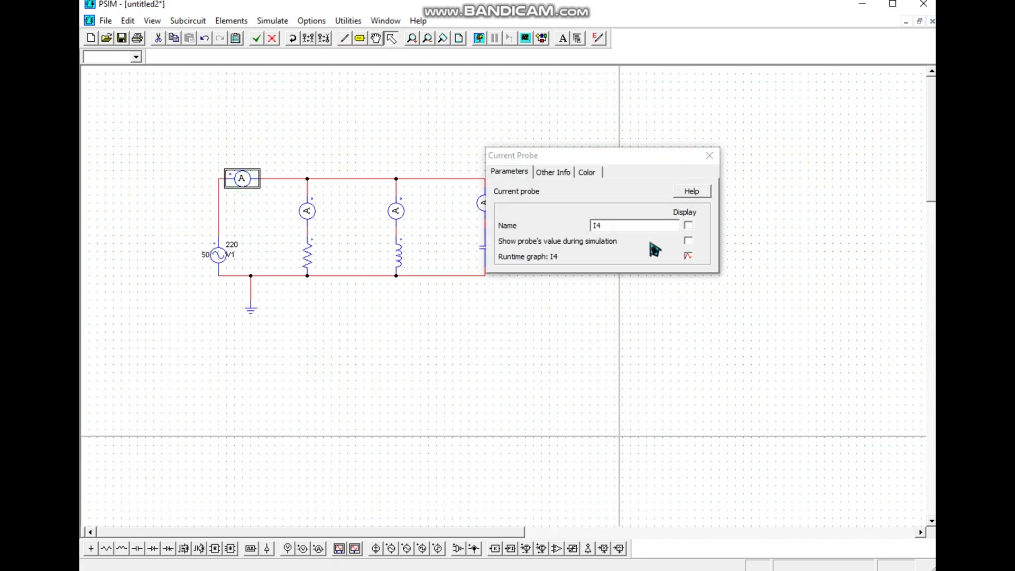
click(603, 227)
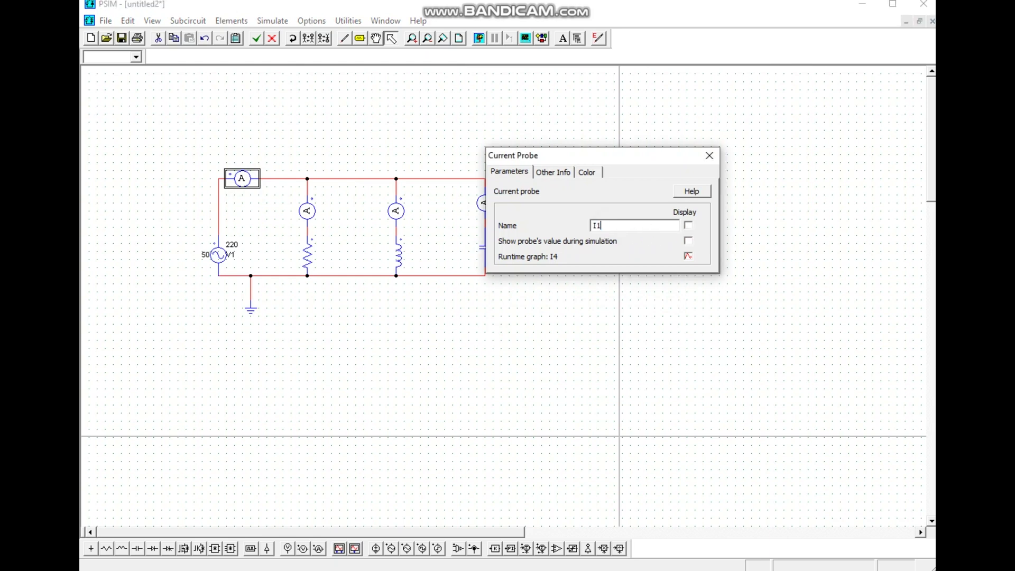
click(688, 225)
click(711, 156)
click(453, 318)
double_click(309, 223)
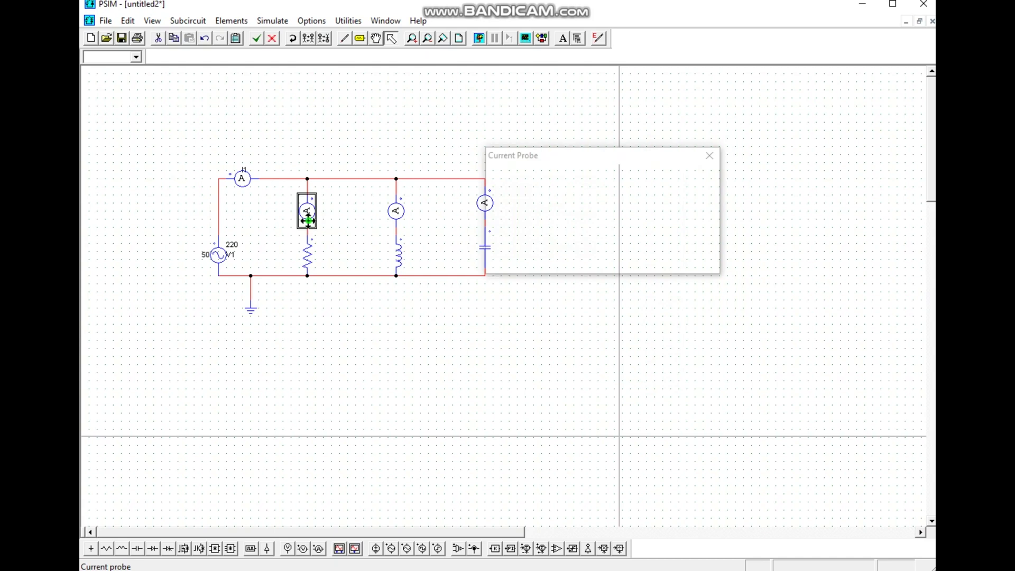
click(601, 227)
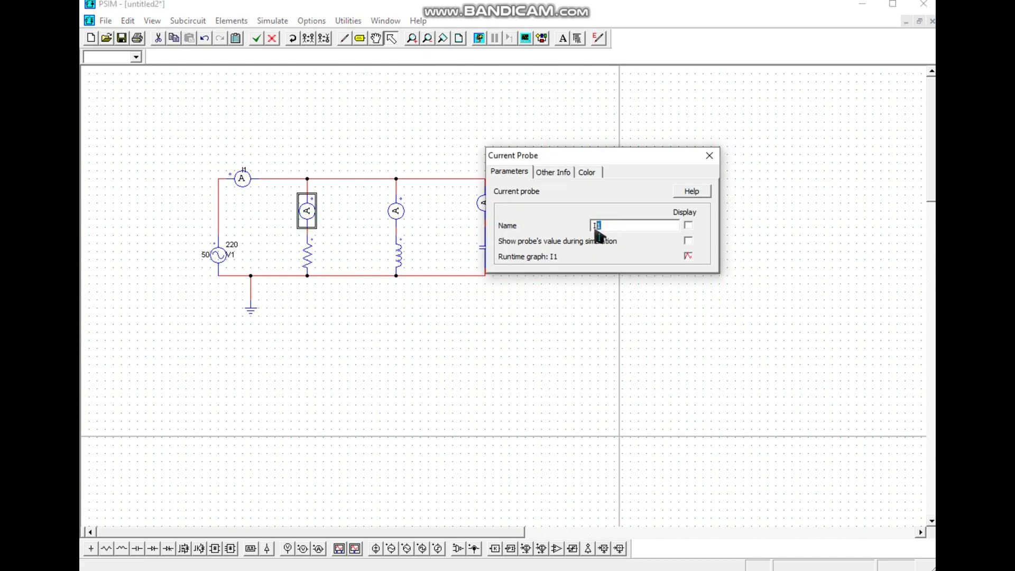
text(2)
click(688, 225)
click(710, 155)
click(446, 324)
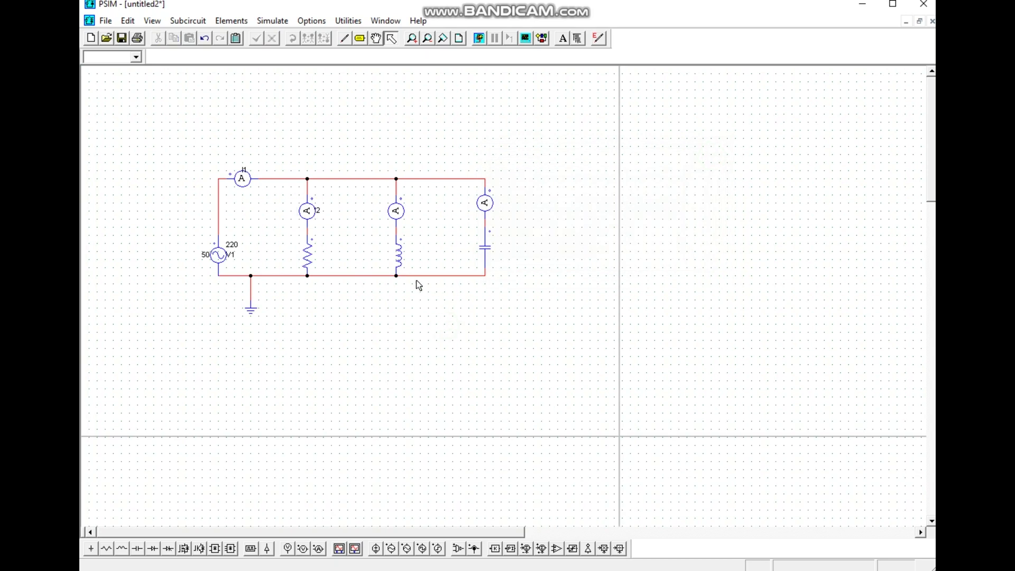
Set the resistor to 10 and display its name R1 and value.
double_click(308, 260)
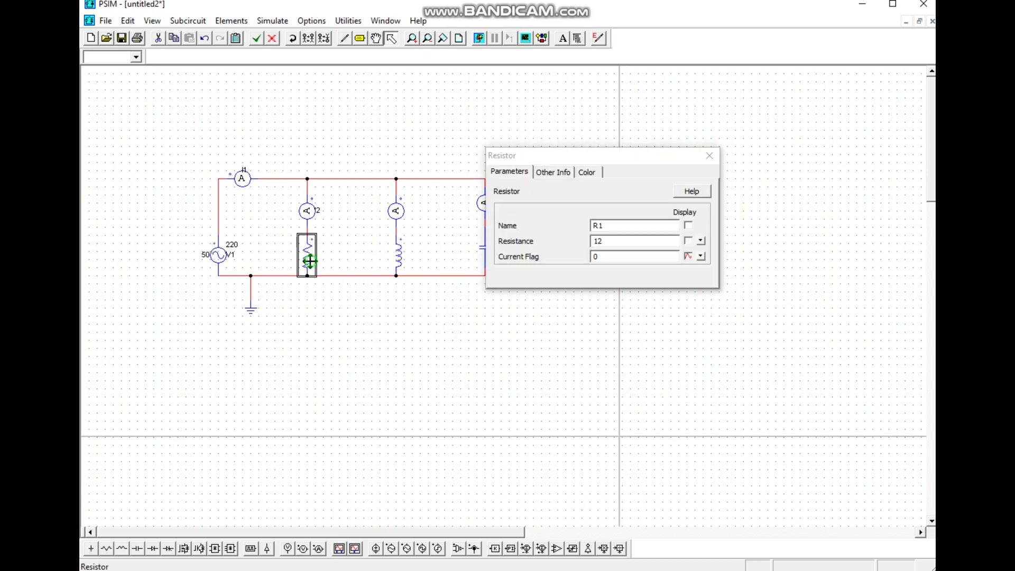
click(688, 225)
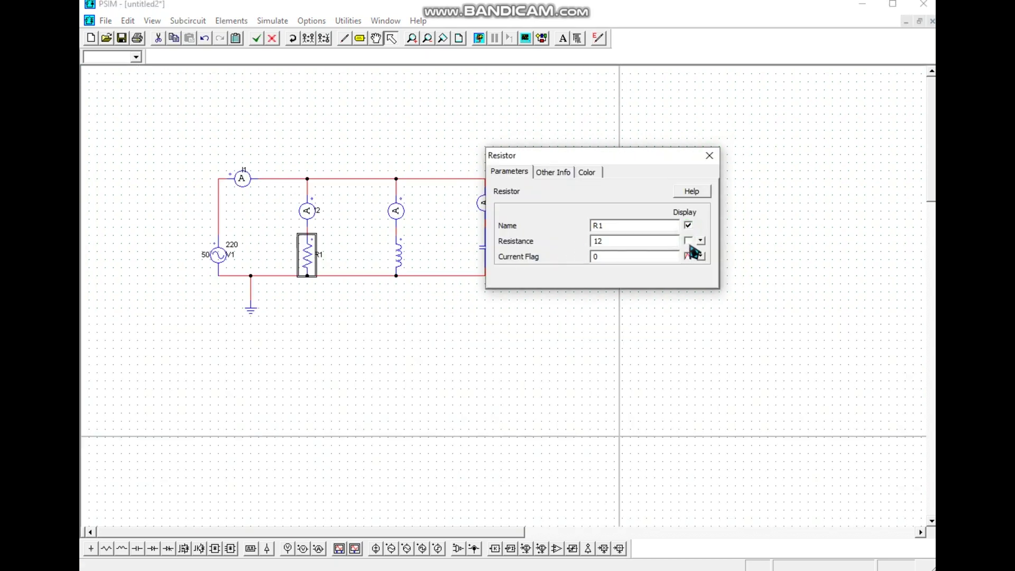
click(609, 246)
key(shift+Left)
click(688, 241)
click(714, 157)
click(416, 381)
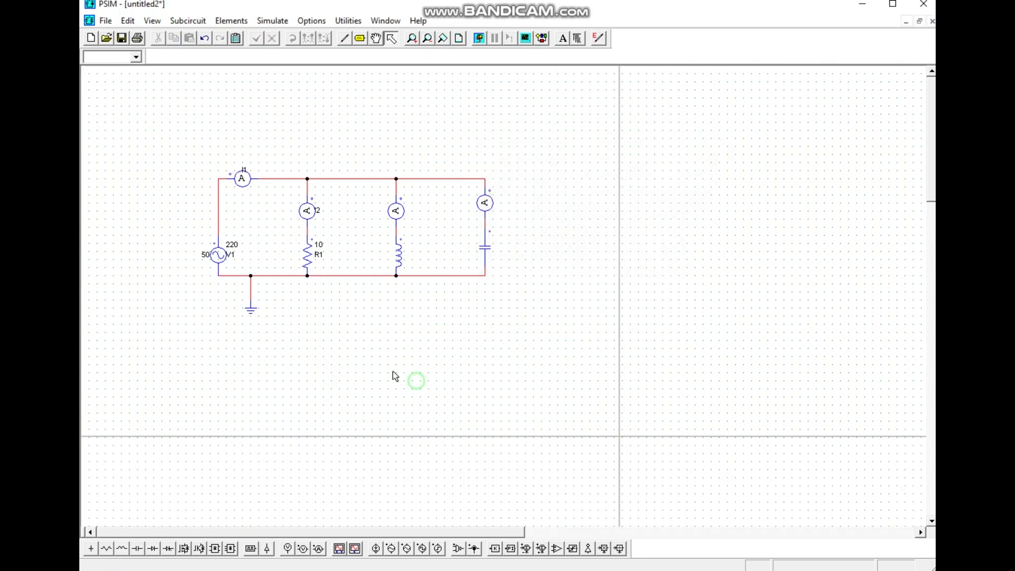
Rename the inductor's probe to I3 and display its name and value.
double_click(400, 209)
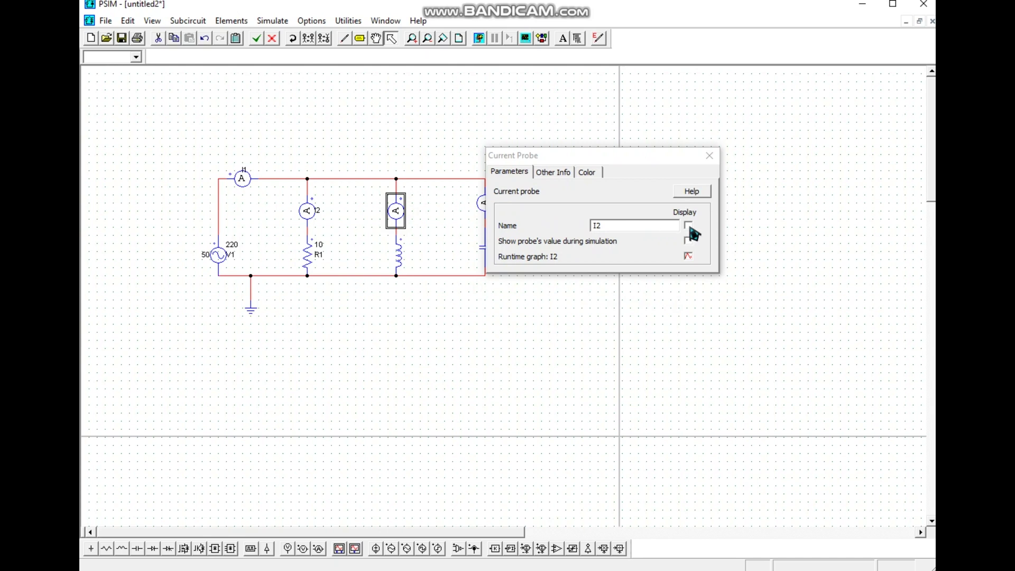
click(618, 227)
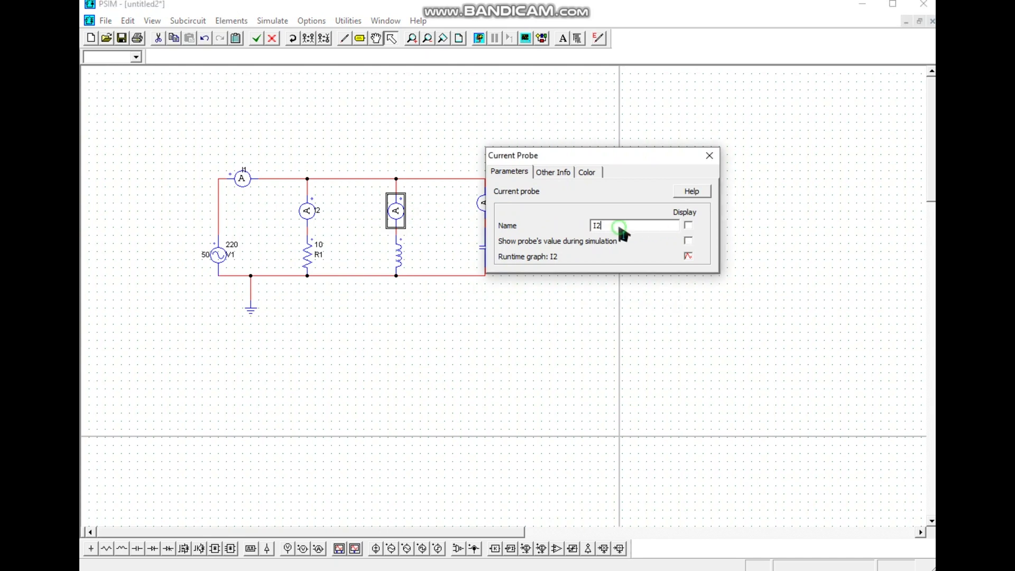
text(3)
click(688, 226)
click(688, 241)
click(714, 161)
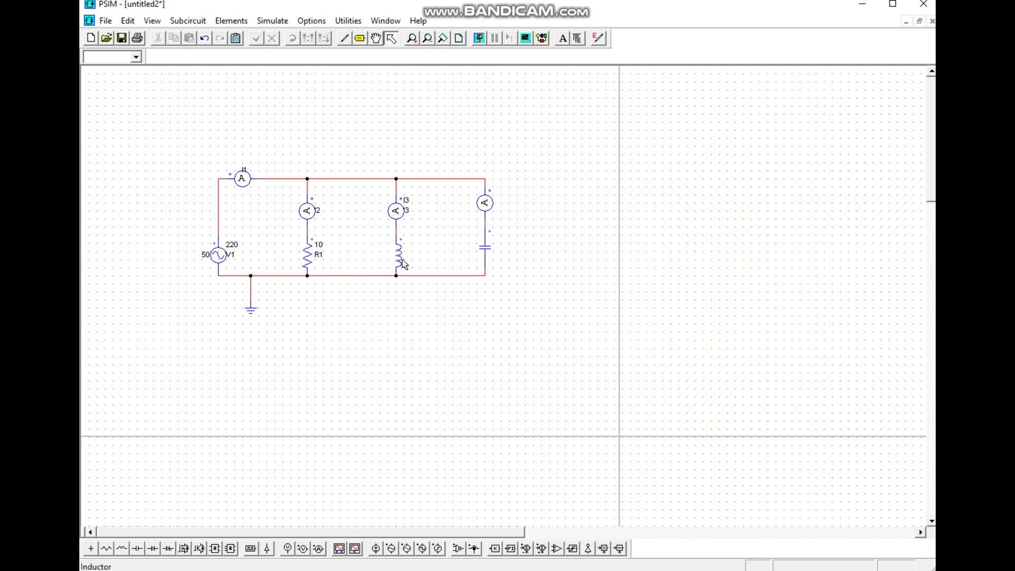
Display the inductor's name L1 and inductance 10mH on the schematic.
double_click(419, 264)
double_click(594, 242)
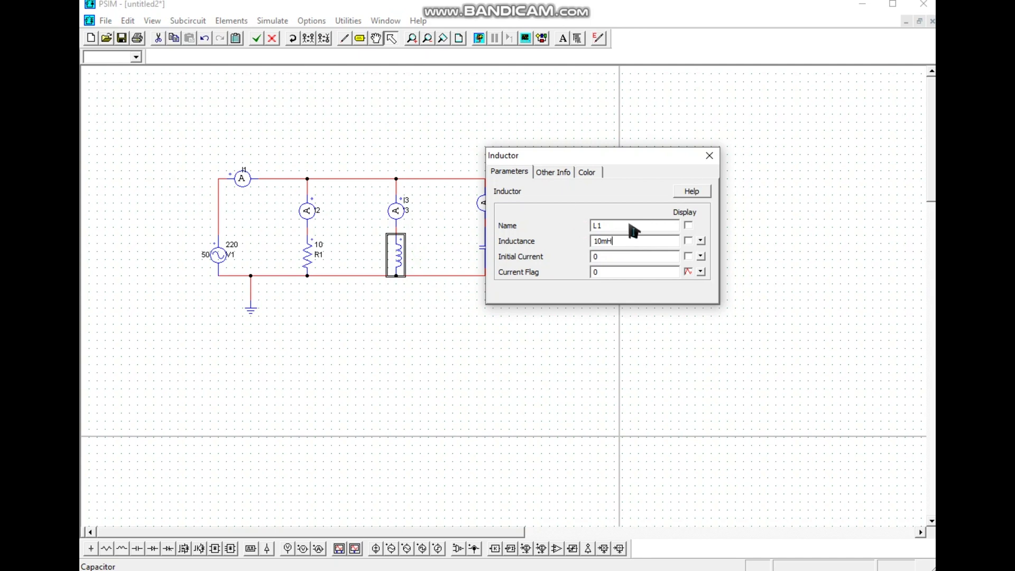
click(688, 241)
click(688, 225)
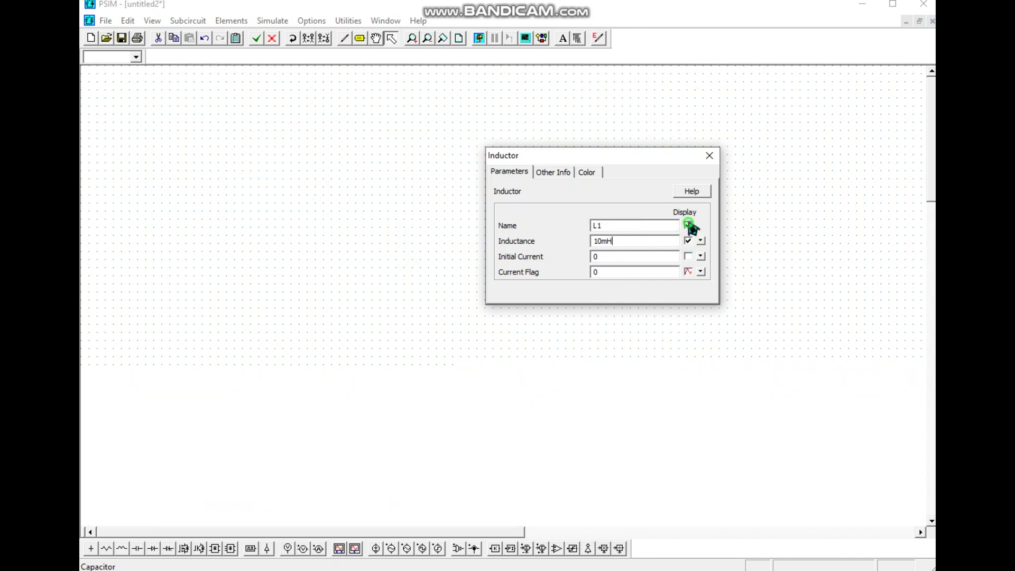
click(710, 155)
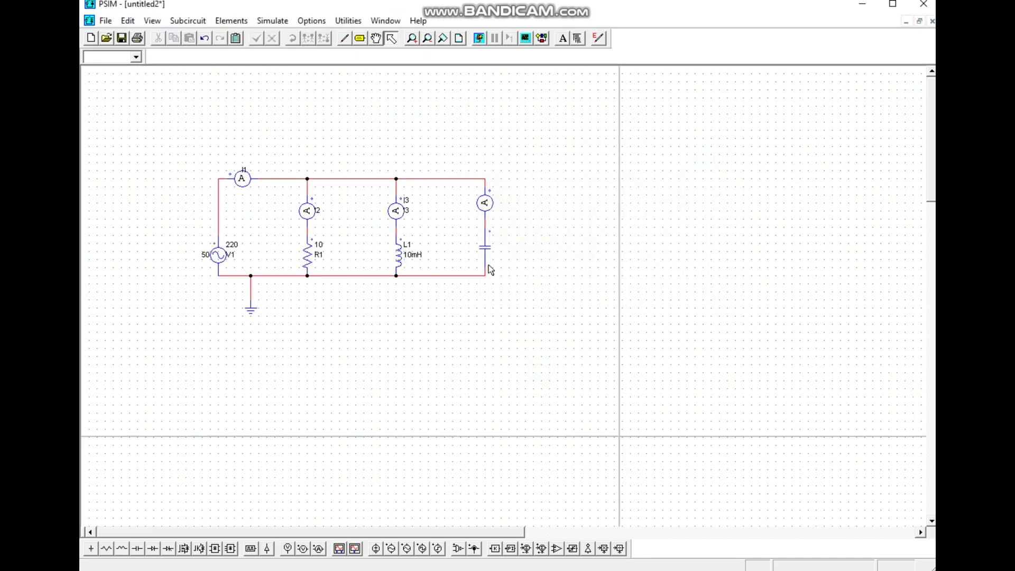
Name the capacitor's probe I4 and display its label.
double_click(485, 205)
drag(595, 226, 602, 227)
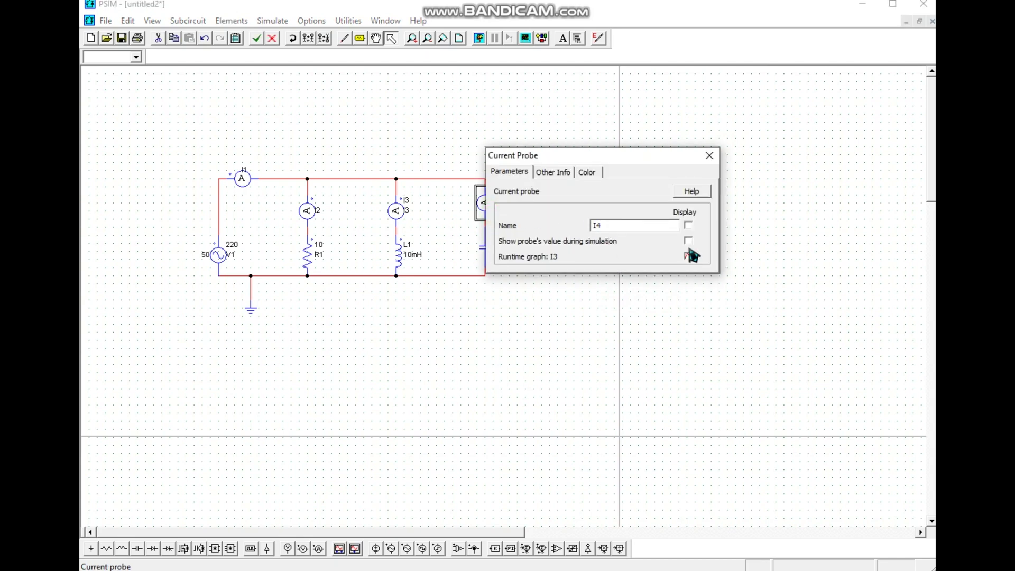
click(688, 225)
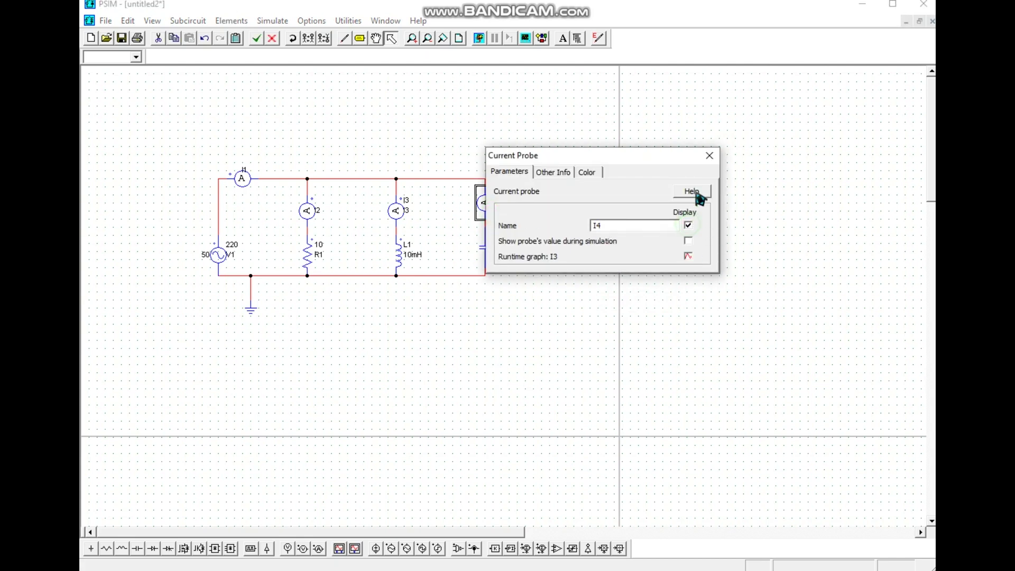
click(710, 157)
click(500, 296)
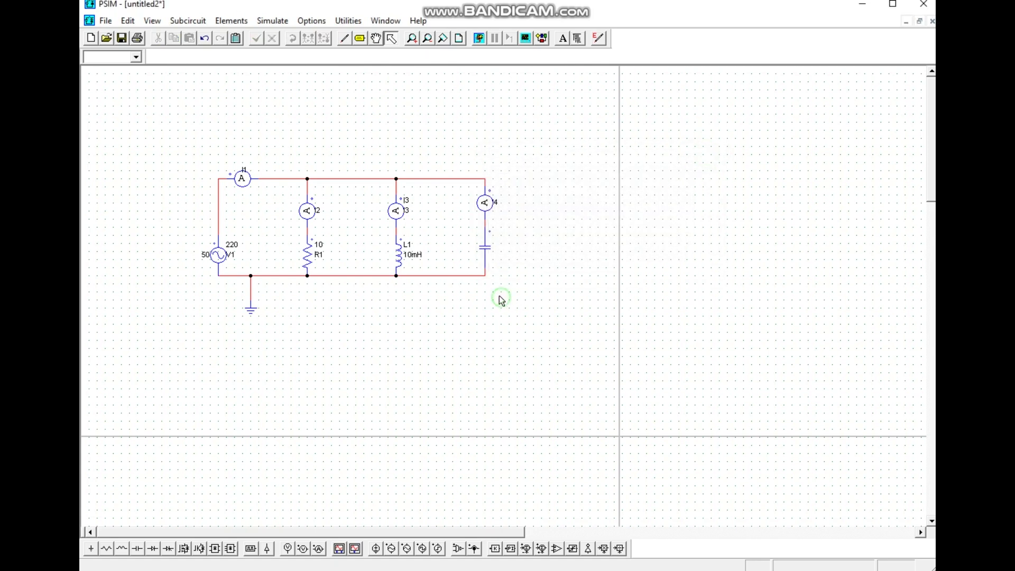
Set capacitor C1 to 10uf and display its name and value.
click(492, 256)
double_click(494, 258)
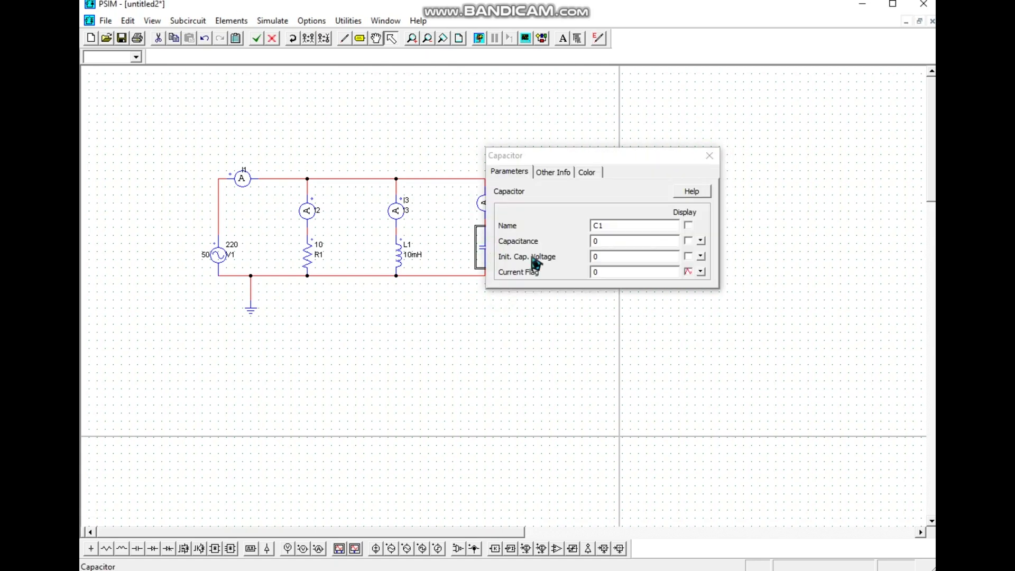
click(688, 225)
click(597, 241)
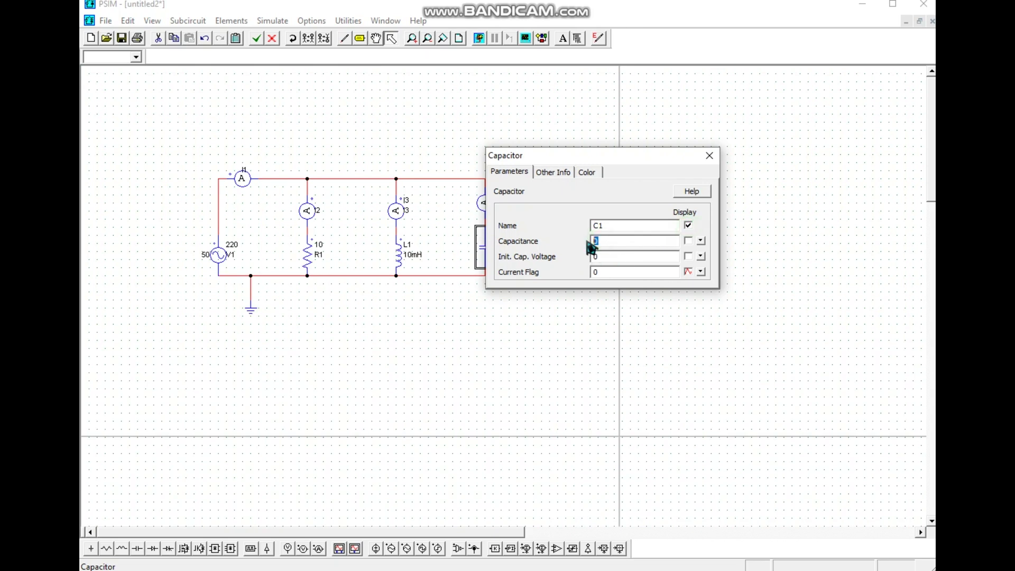
text(10)
text(uf)
click(688, 240)
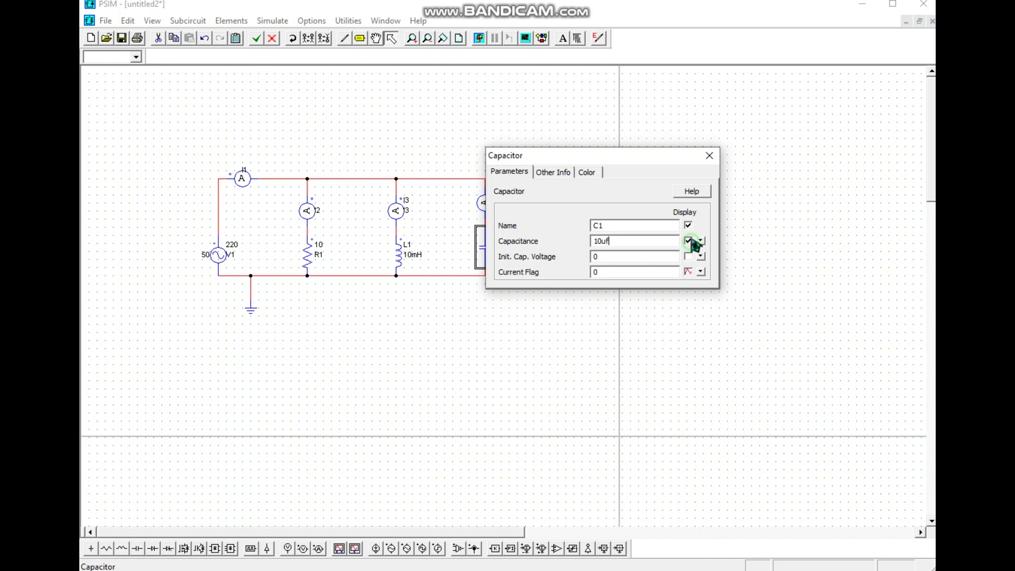
click(709, 155)
click(560, 335)
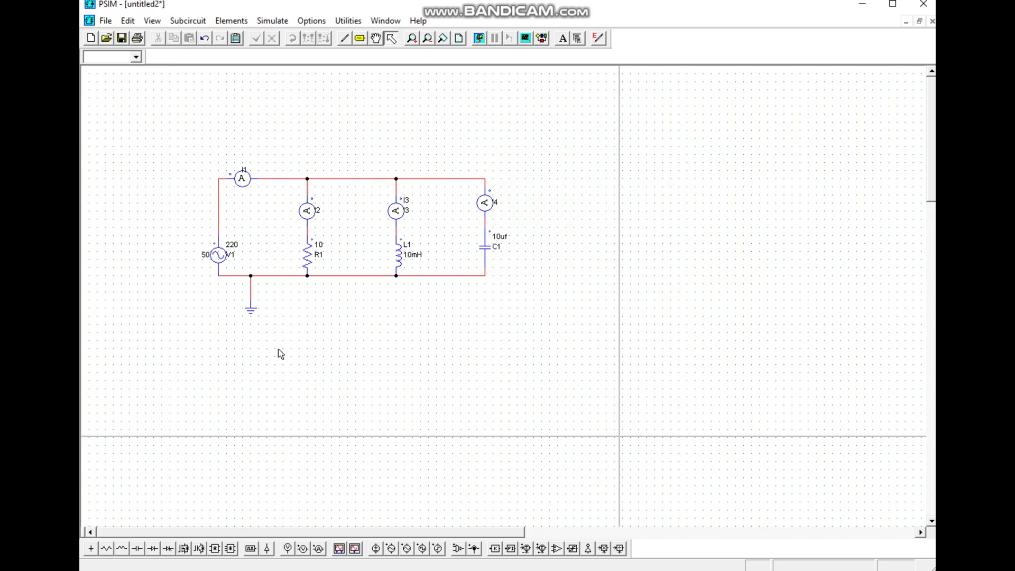
Save the schematic as 'rlc parallel' on drive G.
click(104, 22)
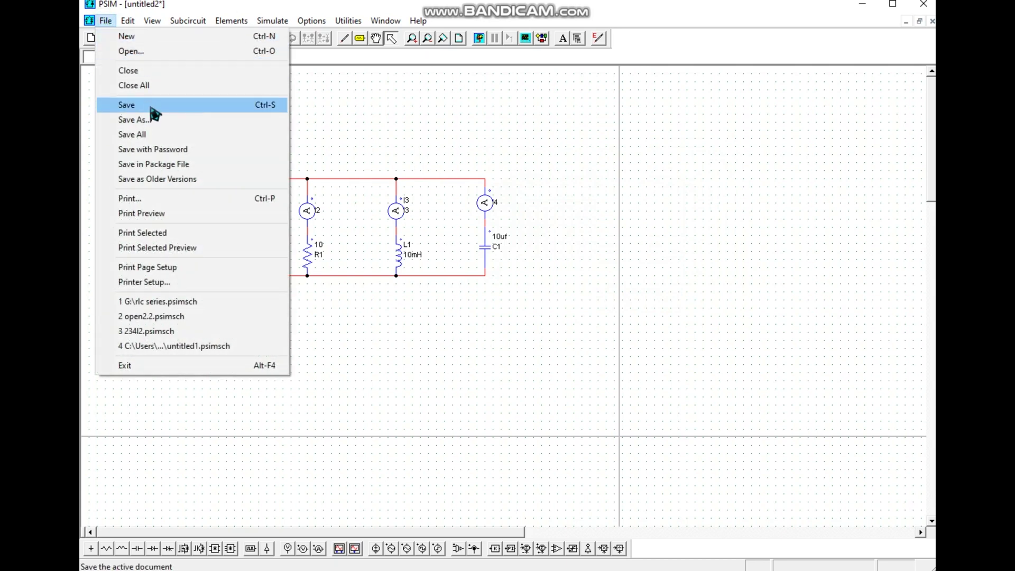
click(151, 104)
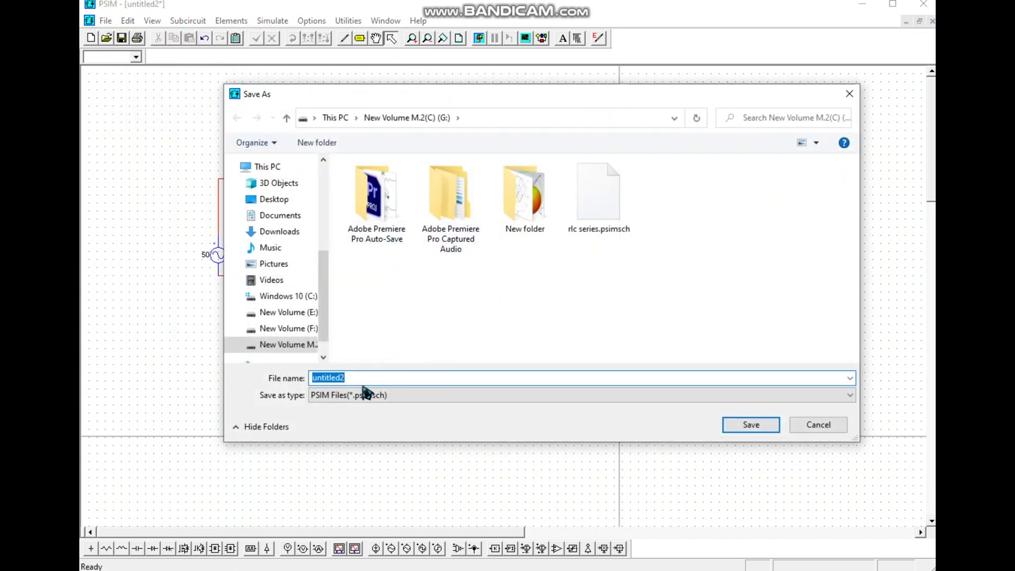
text(rl)
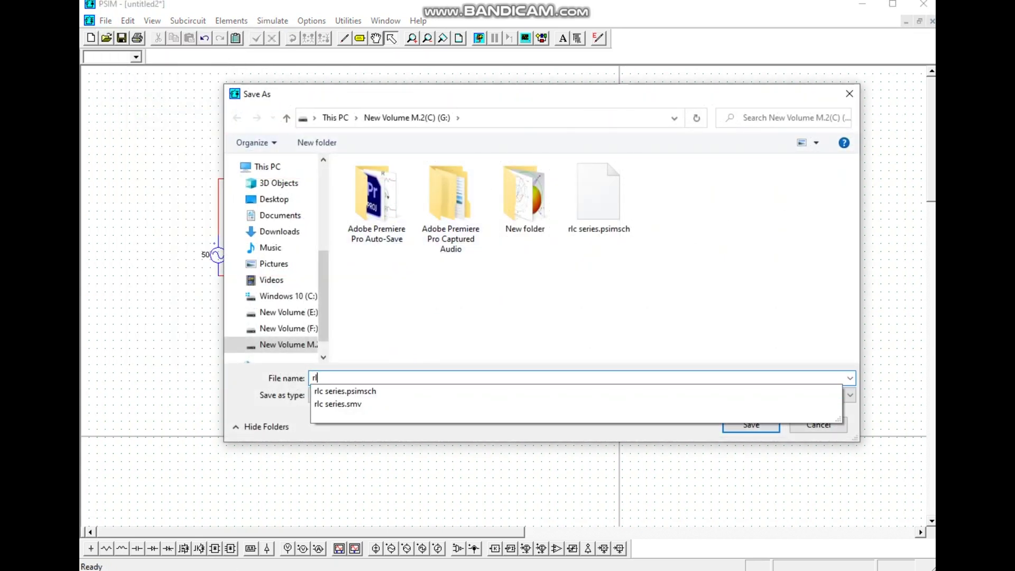
text(c parallel)
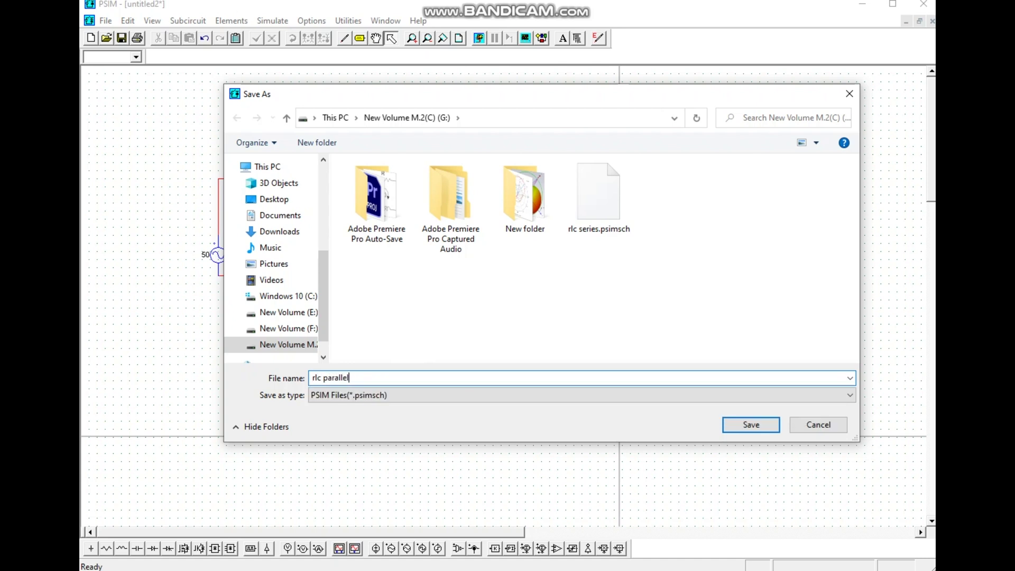
click(767, 424)
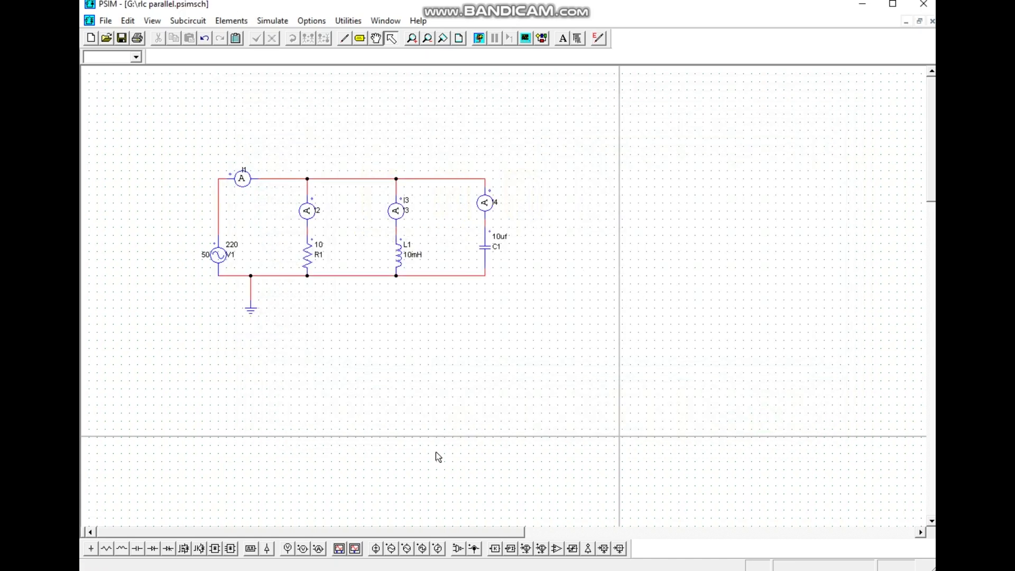
Run the simulation and plot I1, I2, I3 and I4 together on one graph.
click(480, 40)
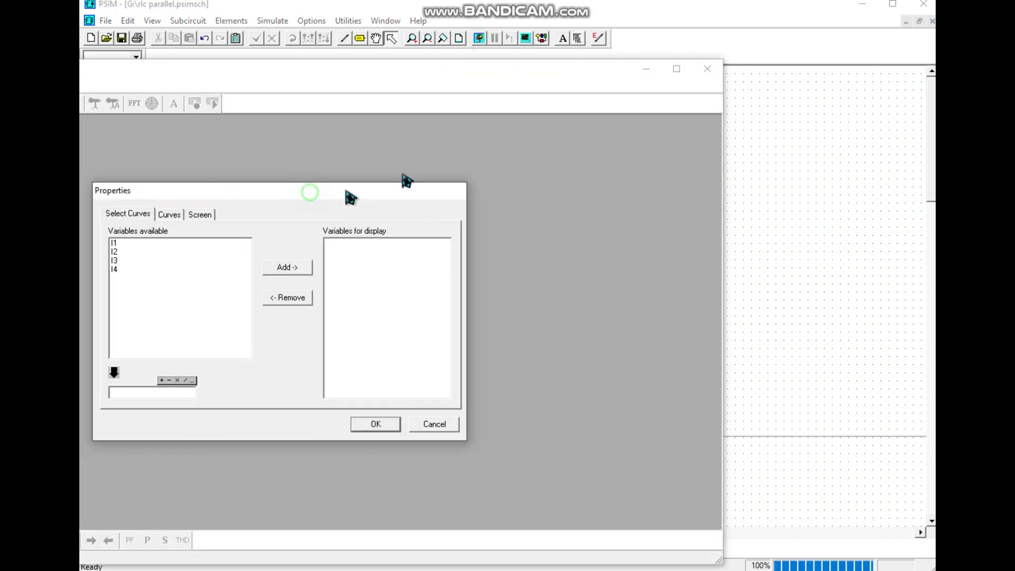
drag(239, 206, 351, 264)
click(405, 238)
click(479, 389)
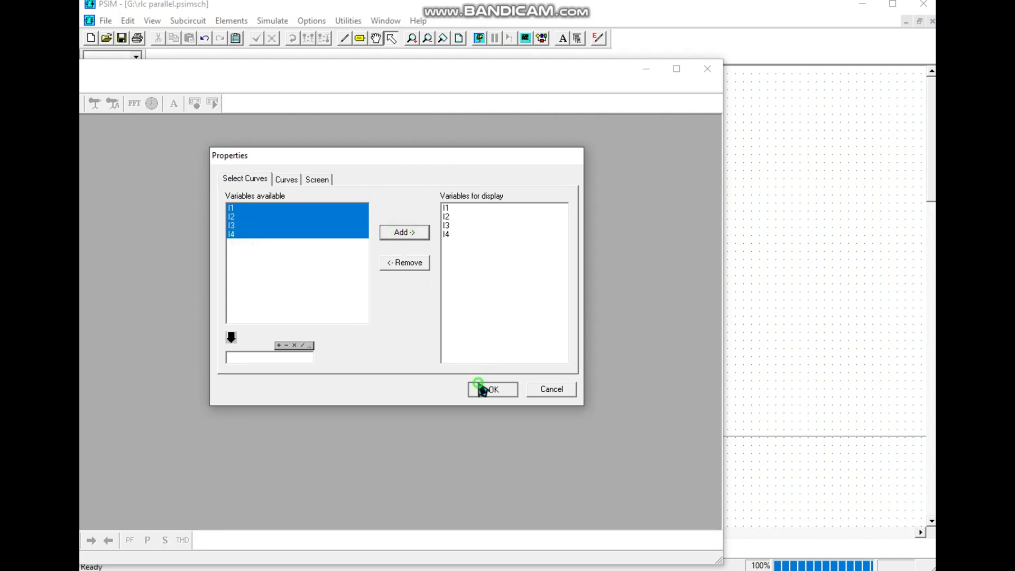
Maximize the graph and viewer windows to inspect the currents, then close SIMVIEW.
click(349, 125)
drag(352, 125, 469, 96)
double_click(566, 72)
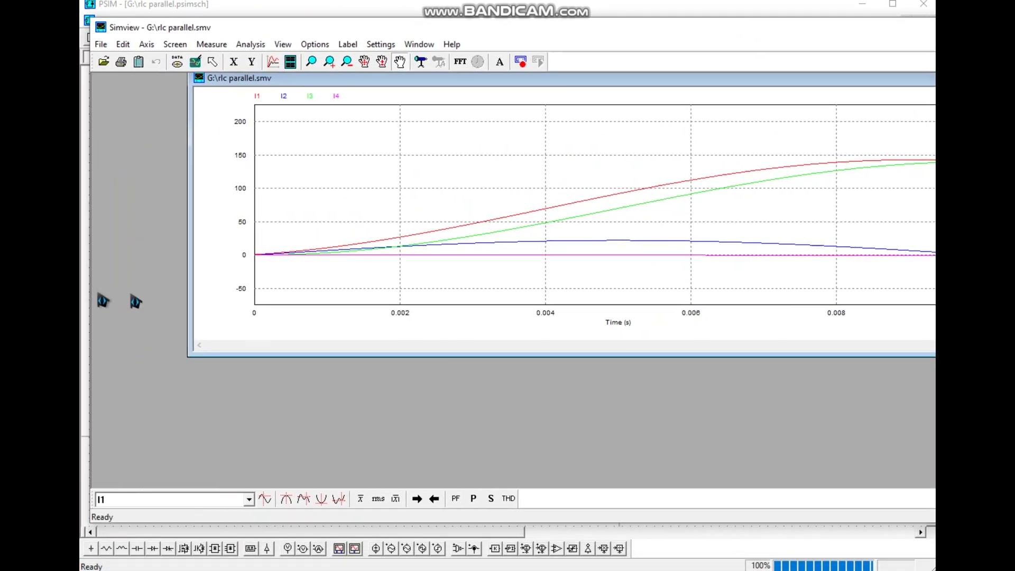
drag(670, 29, 568, 18)
click(871, 17)
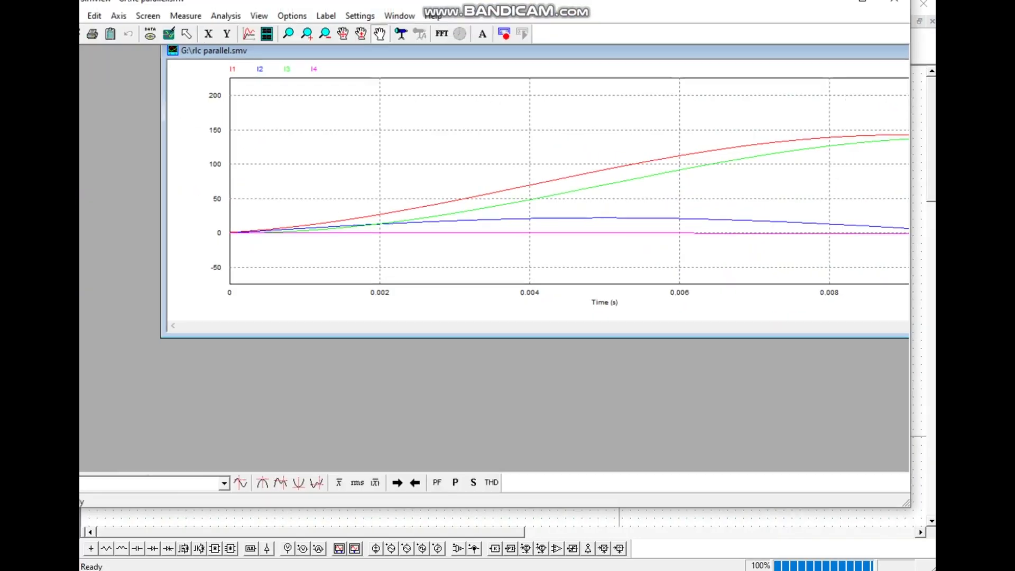
click(862, 75)
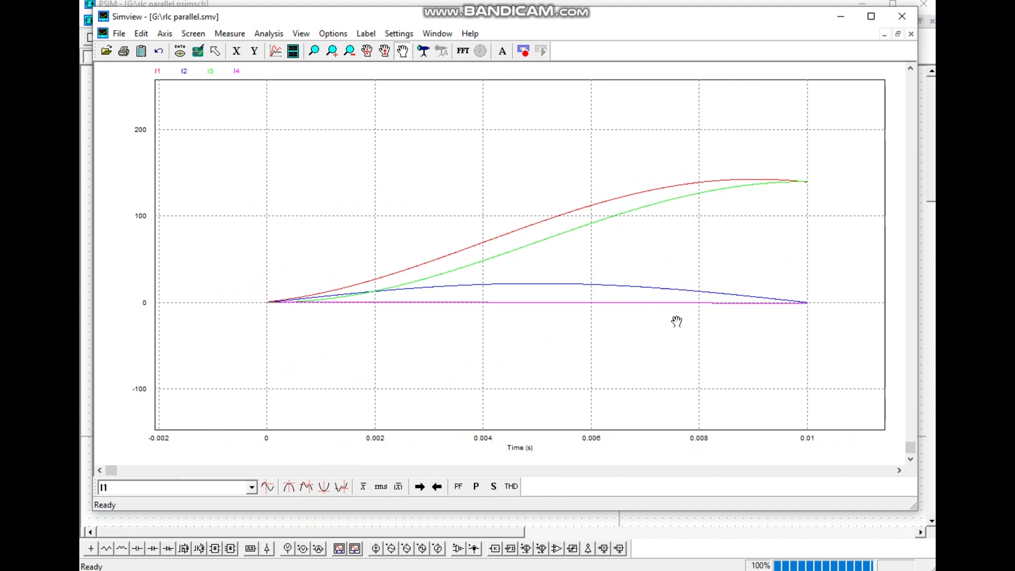
click(902, 16)
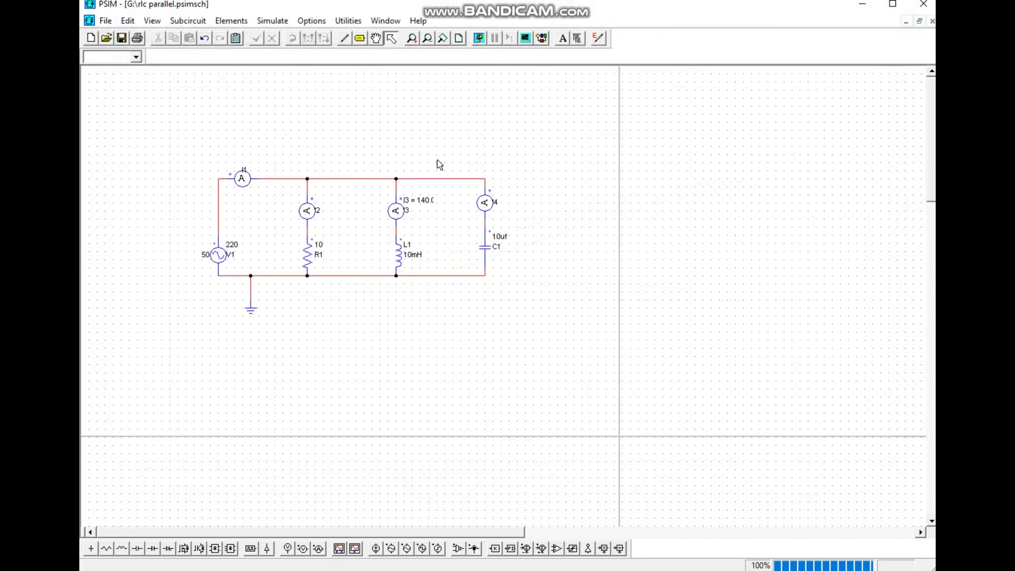
Rerun the simulation with F8 and plot I1 and I2 against time in SIMVIEW.
key(F8)
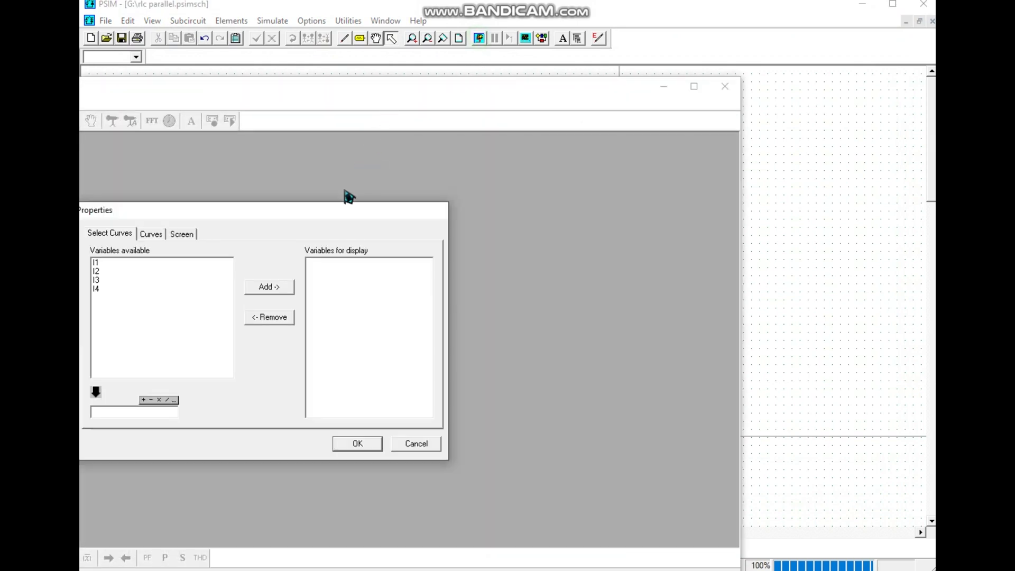
drag(288, 231, 292, 241)
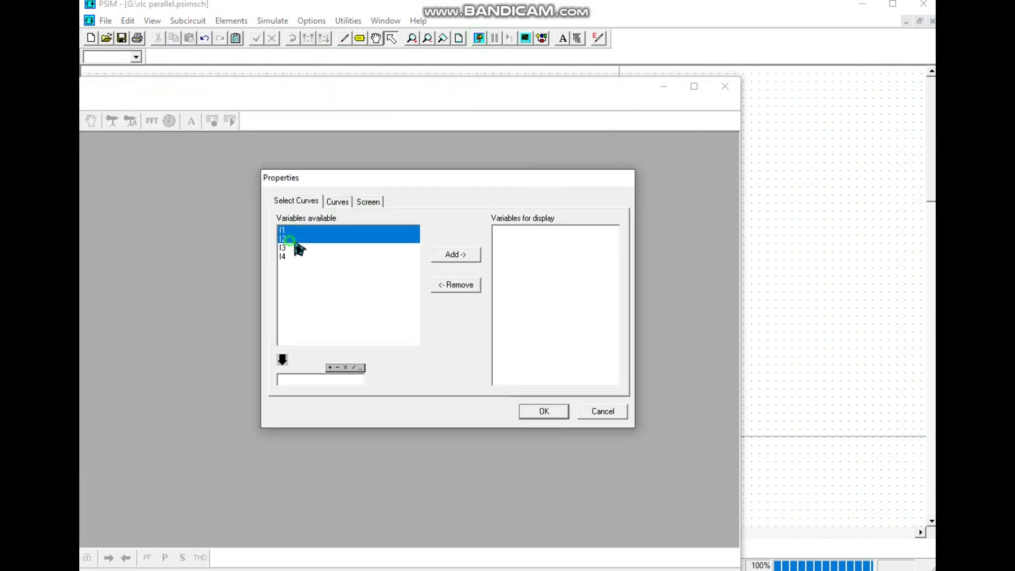
click(466, 255)
click(537, 411)
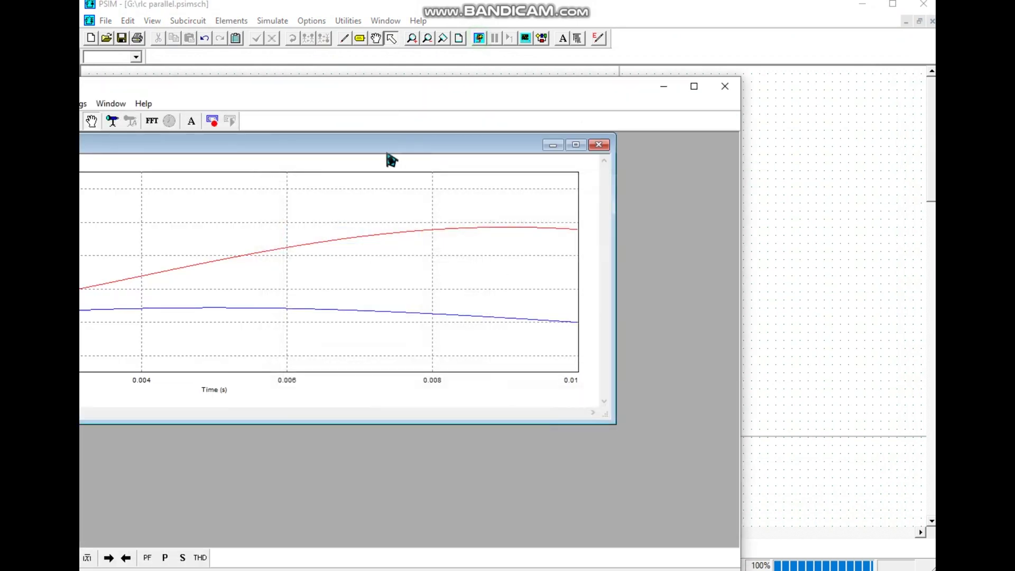
Maximize the I1/I2 plot, resize the SIMVIEW window and recentre the curves.
click(647, 146)
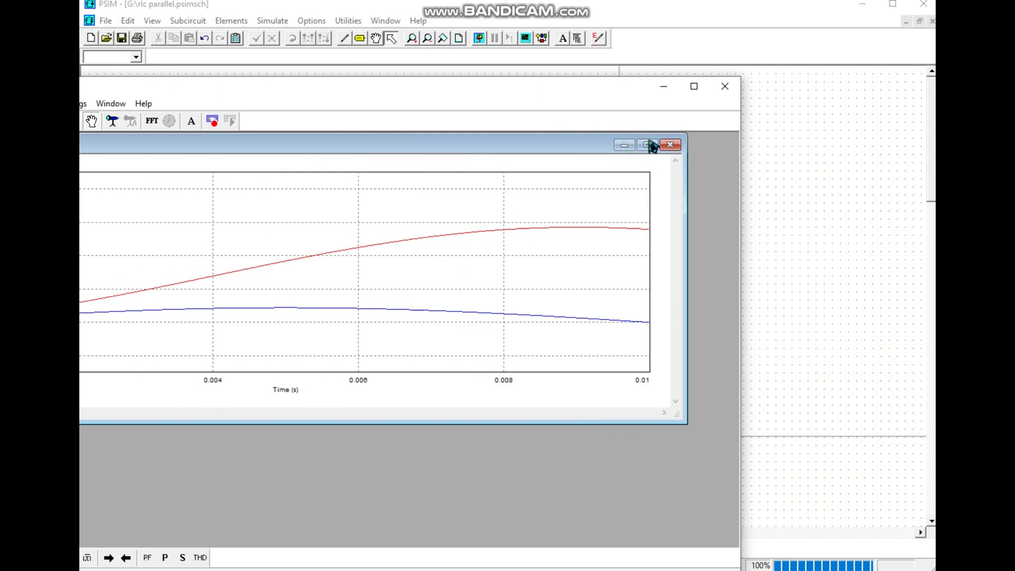
click(742, 278)
drag(742, 277, 555, 264)
drag(319, 90, 665, 36)
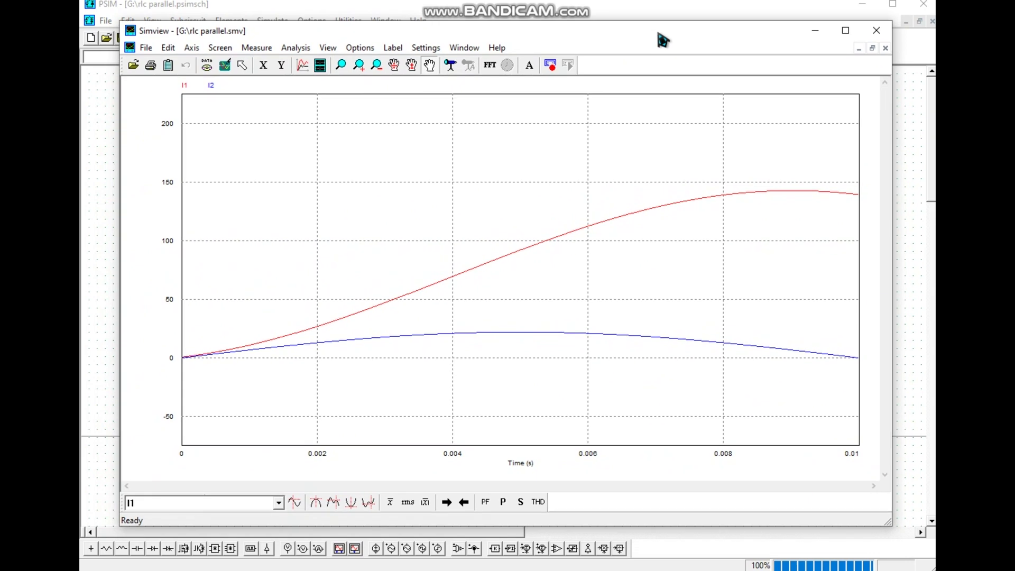
drag(575, 177, 577, 193)
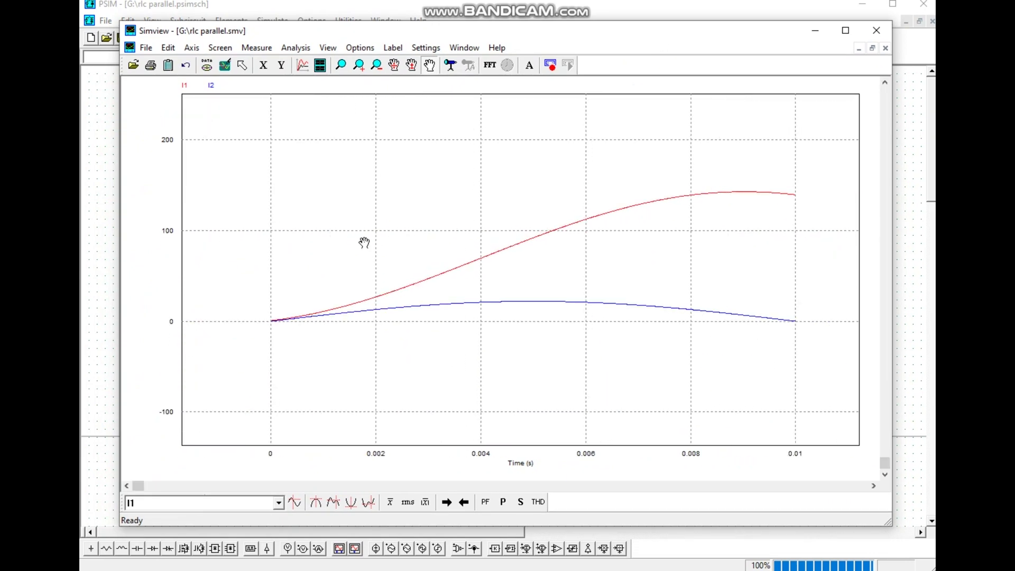
Add a second plot screen showing I1 against I3.
click(320, 65)
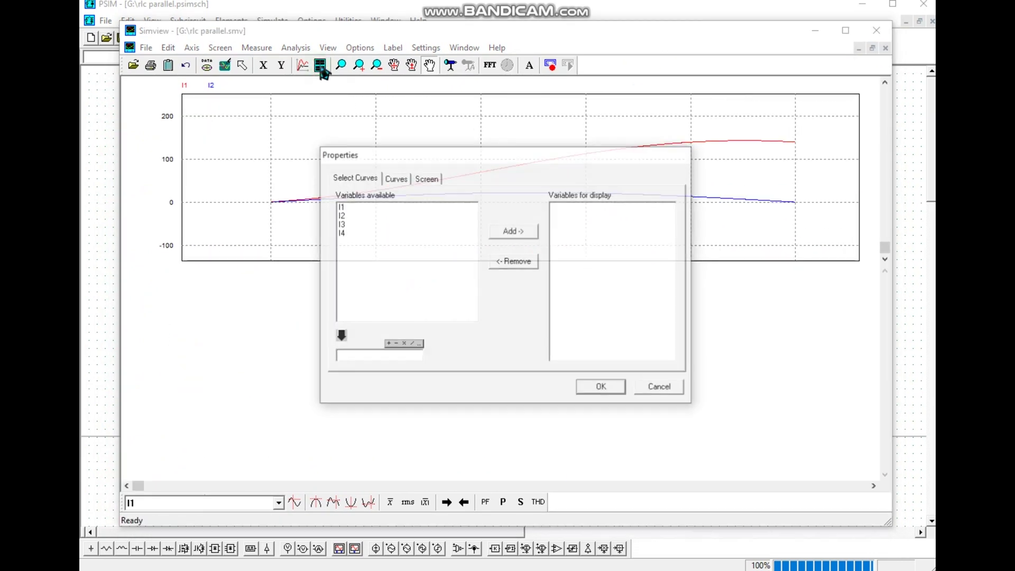
click(341, 206)
click(344, 224)
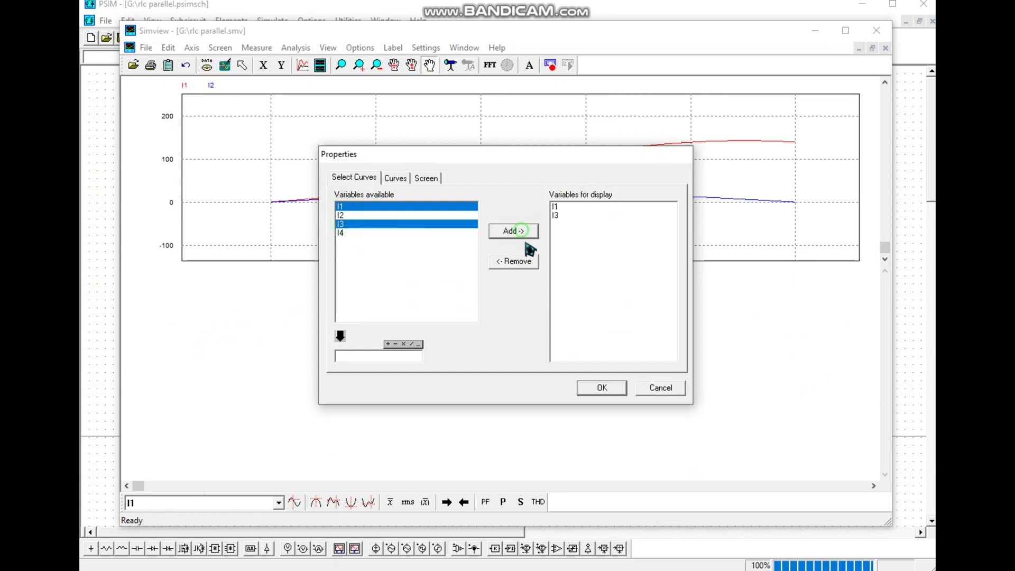
click(596, 388)
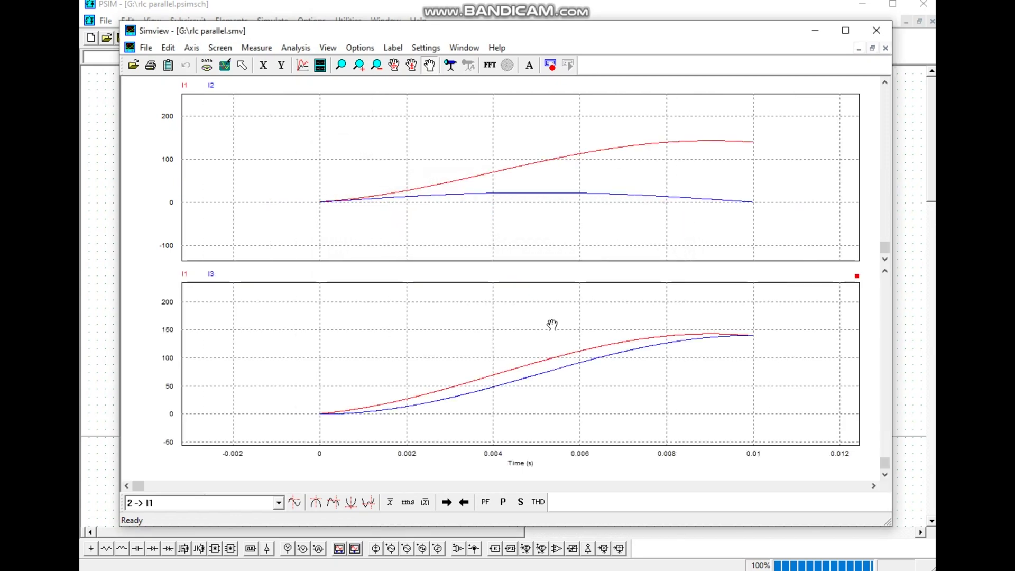
Add a third plot screen showing I1 against I4.
click(321, 71)
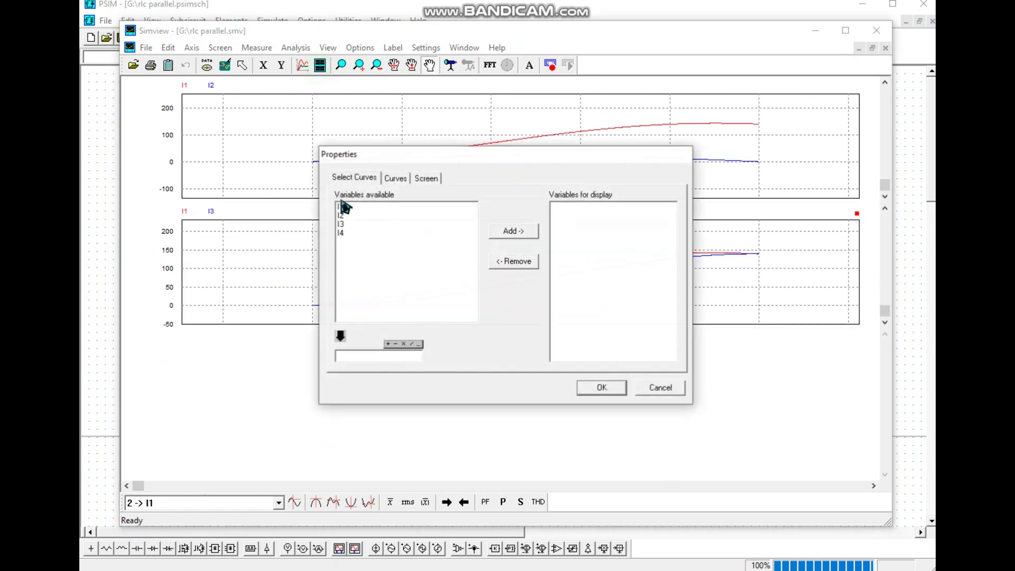
click(341, 207)
click(344, 233)
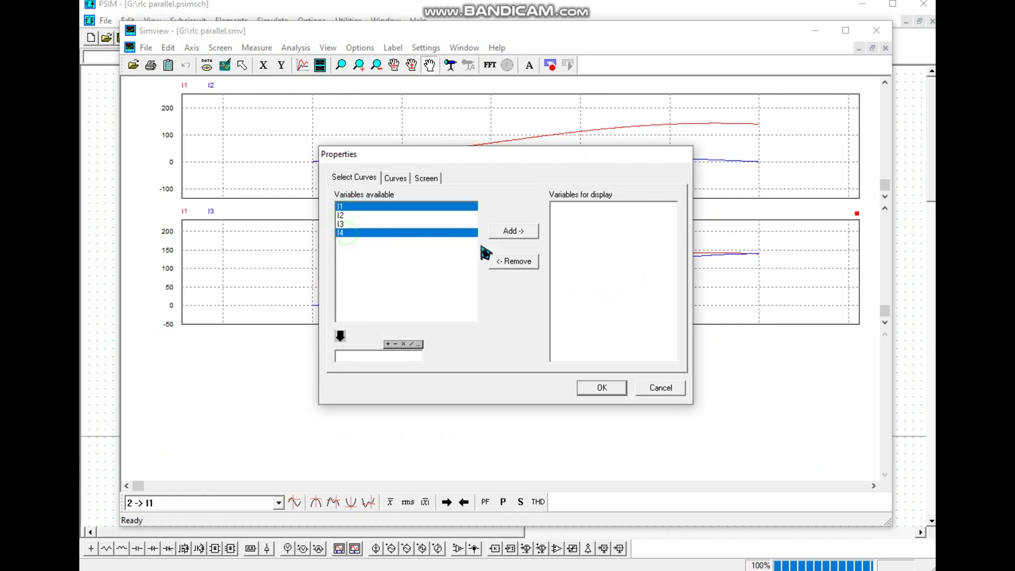
click(516, 231)
click(598, 389)
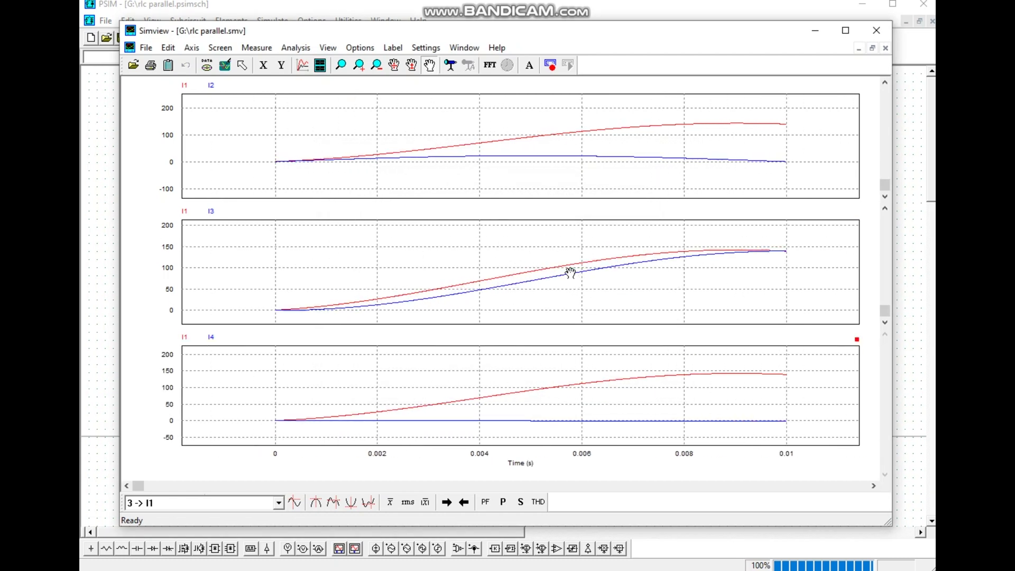